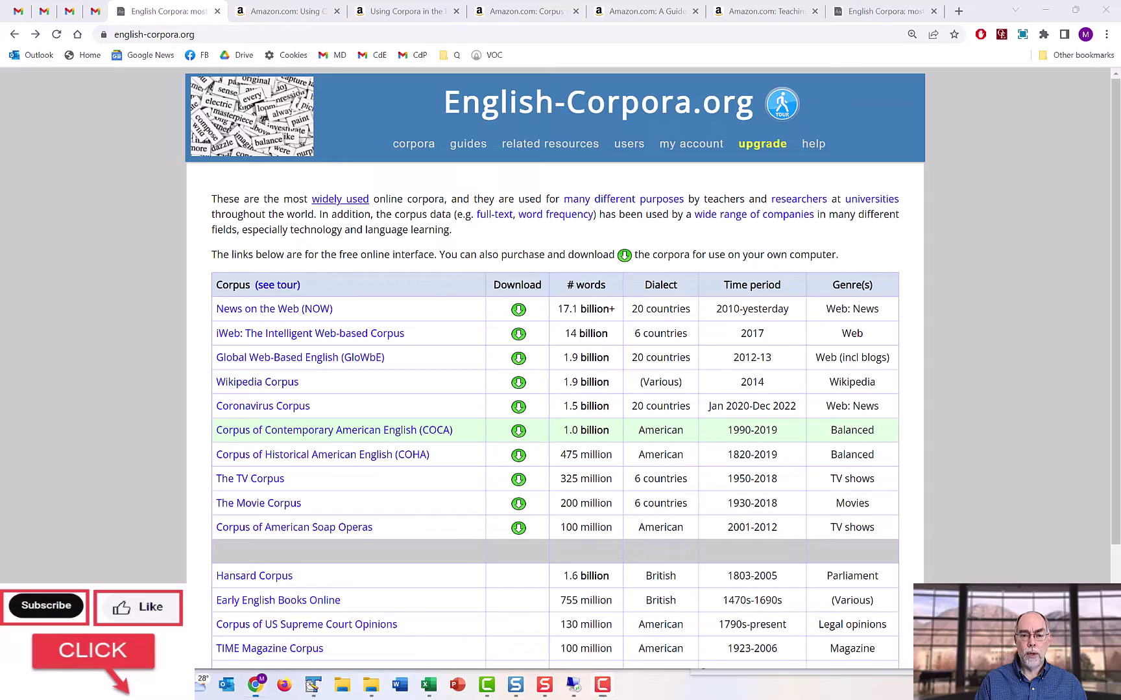
Follow the home page's 'widely used' link to the page on corpus usage.
{"action": "left_click", "coordinate": [340, 199]}
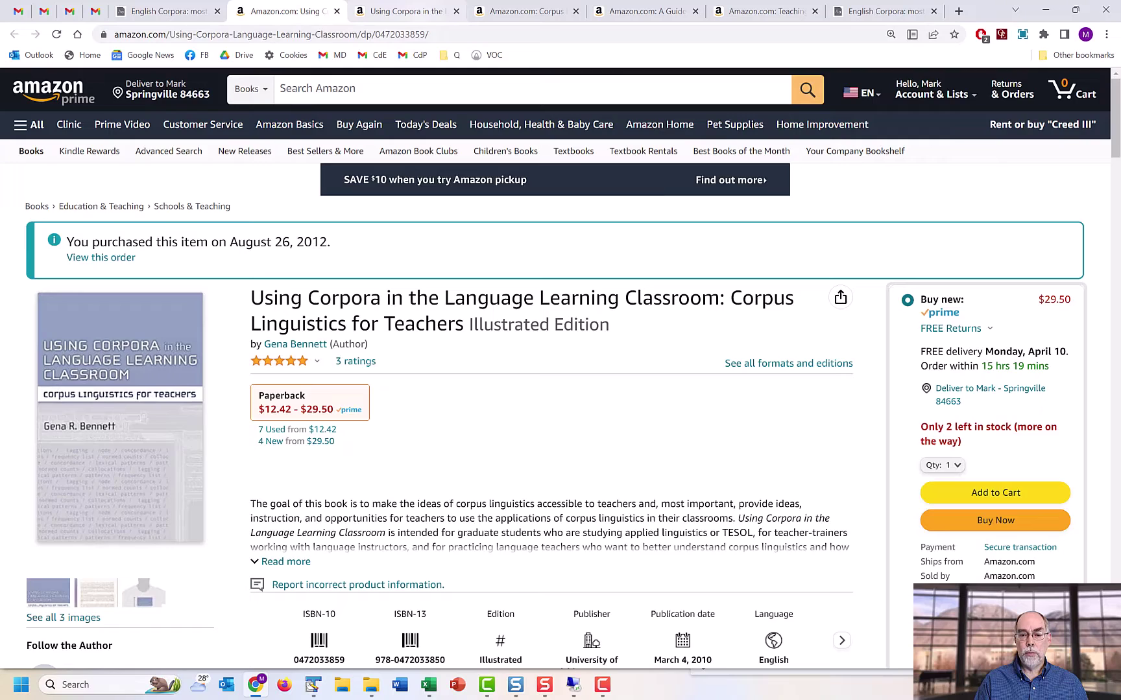
Browse the Amazon pages for Using Corpora, Corpus Linguistics for English Teachers and Teaching English with Corpora.
{"action": "left_click", "coordinate": [407, 11]}
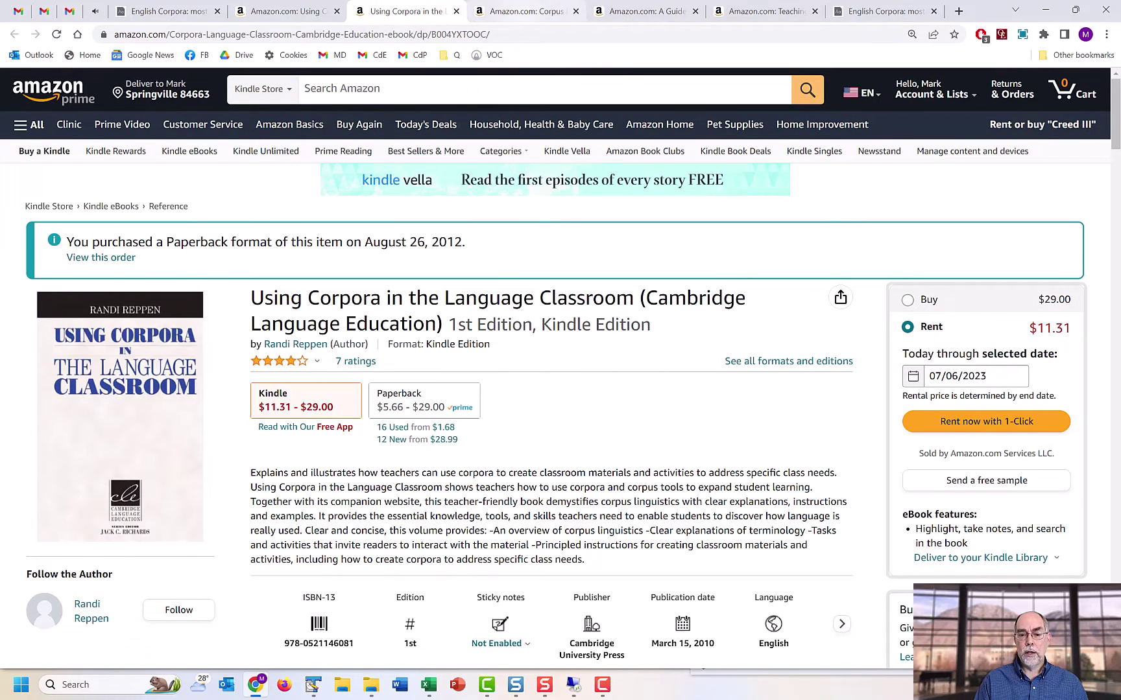
{"action": "key", "text": "ctrl+Tab"}
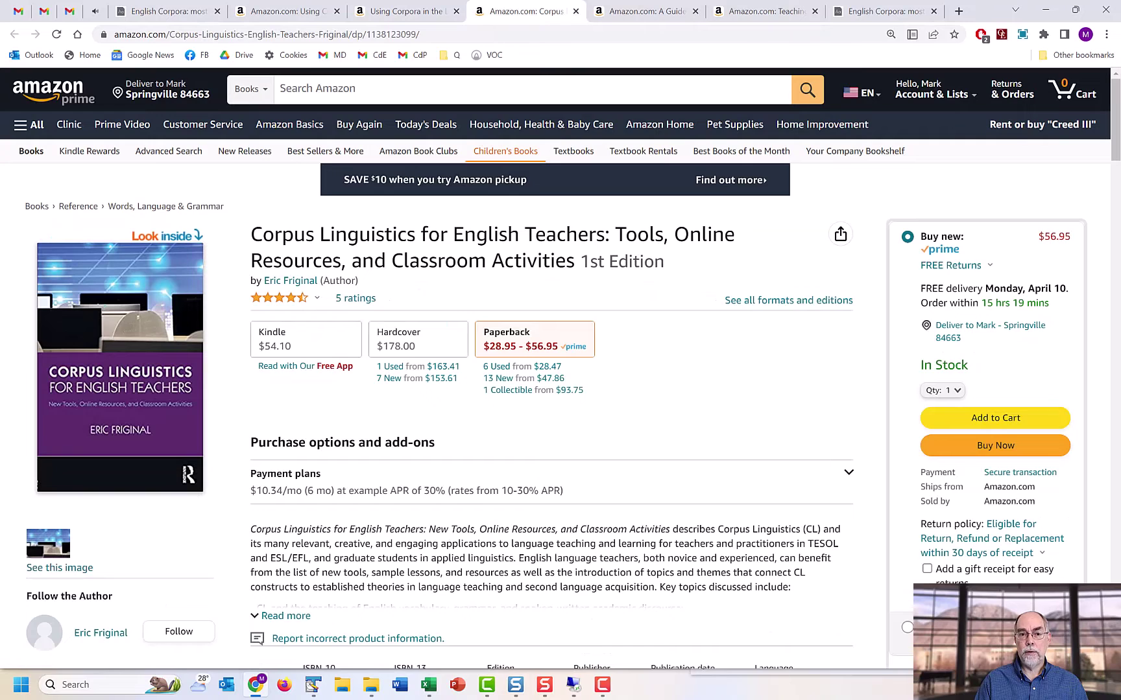
{"action": "key", "text": "ctrl+Tab"}
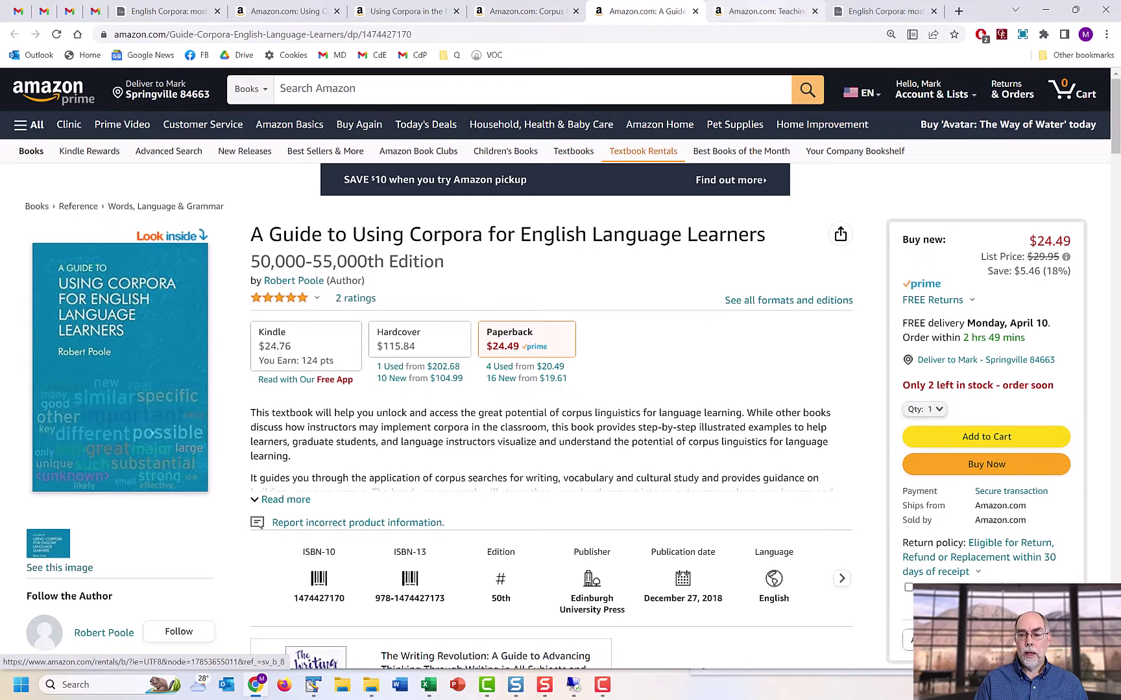
{"action": "key", "text": "ctrl+Tab"}
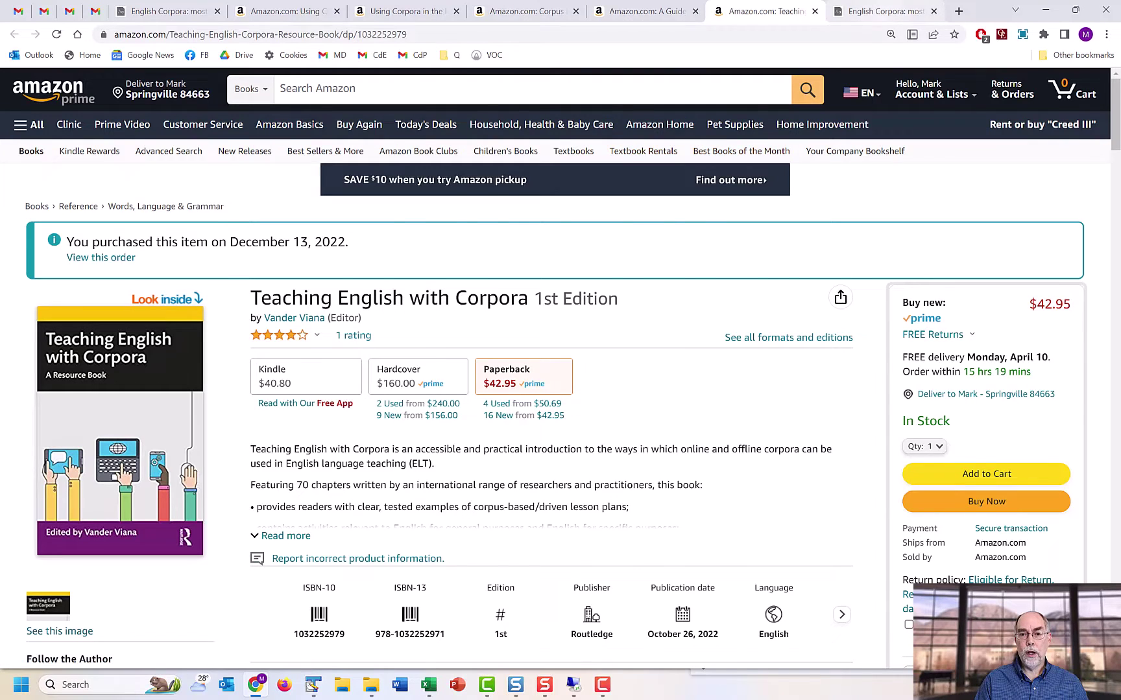
{"action": "key", "text": "ctrl+Tab"}
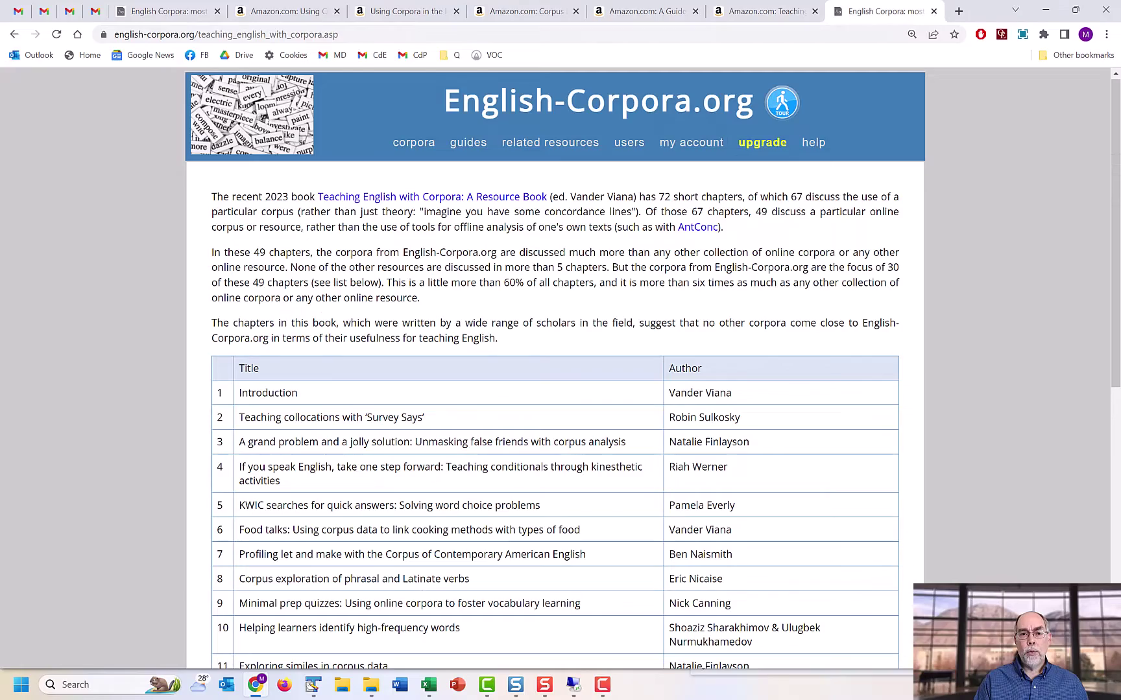
Scroll through the chapter and author table of 'Teaching English with Corpora'.
{"action": "scroll", "coordinate": [555, 368], "scroll_direction": "down", "scroll_amount": 2}
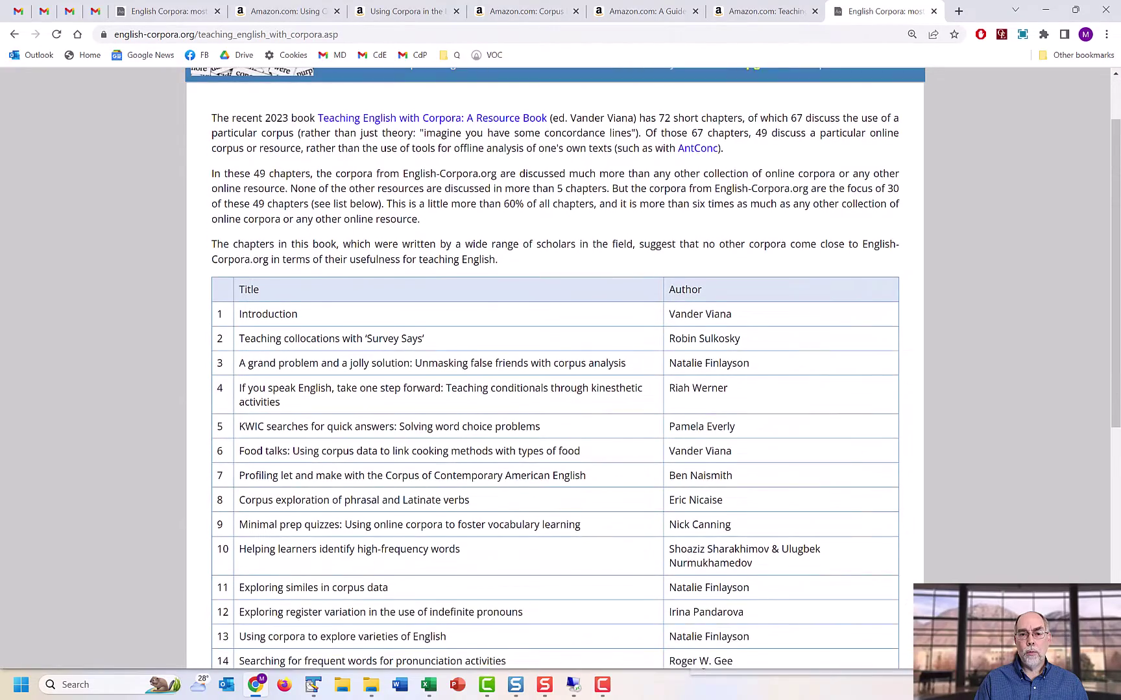
{"action": "scroll", "coordinate": [555, 368], "scroll_direction": "down", "scroll_amount": 4}
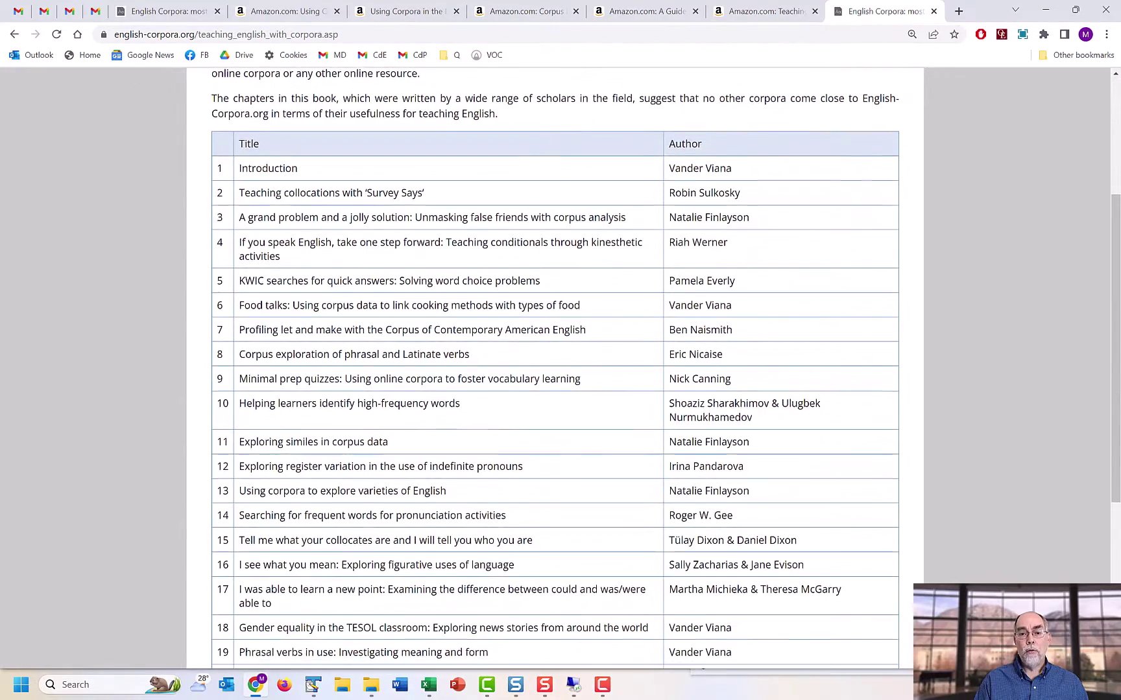
{"action": "scroll", "coordinate": [555, 369], "scroll_direction": "down", "scroll_amount": 2}
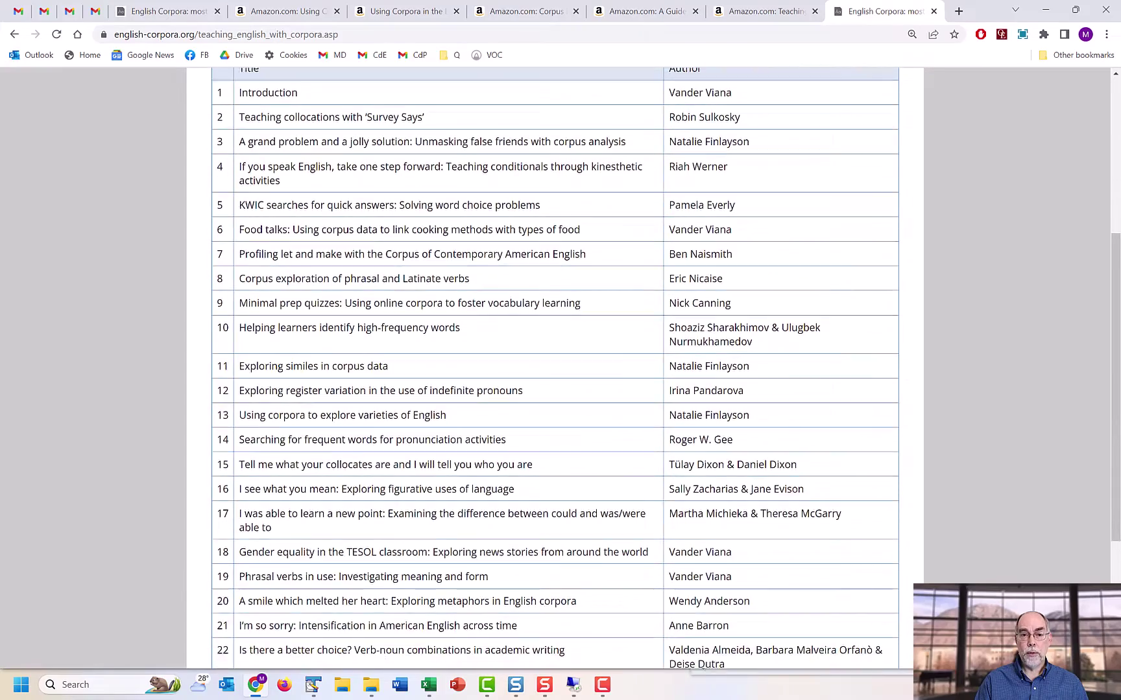
{"action": "scroll", "coordinate": [555, 369], "scroll_direction": "down", "scroll_amount": 3}
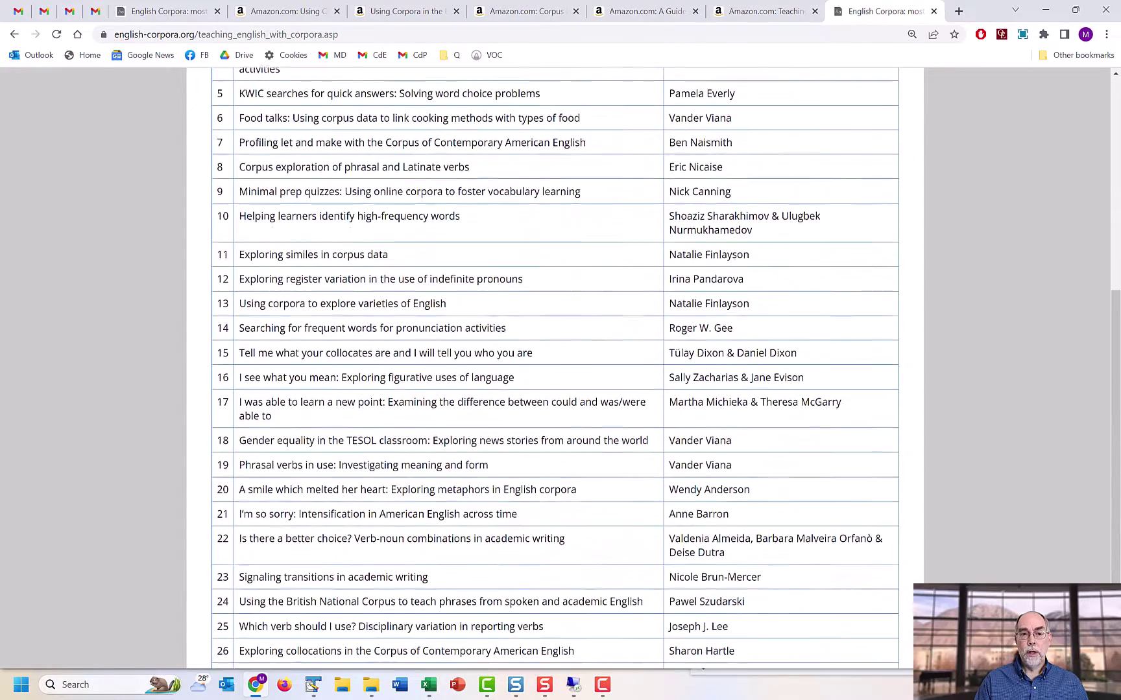
{"action": "scroll", "coordinate": [555, 368], "scroll_direction": "down", "scroll_amount": 3}
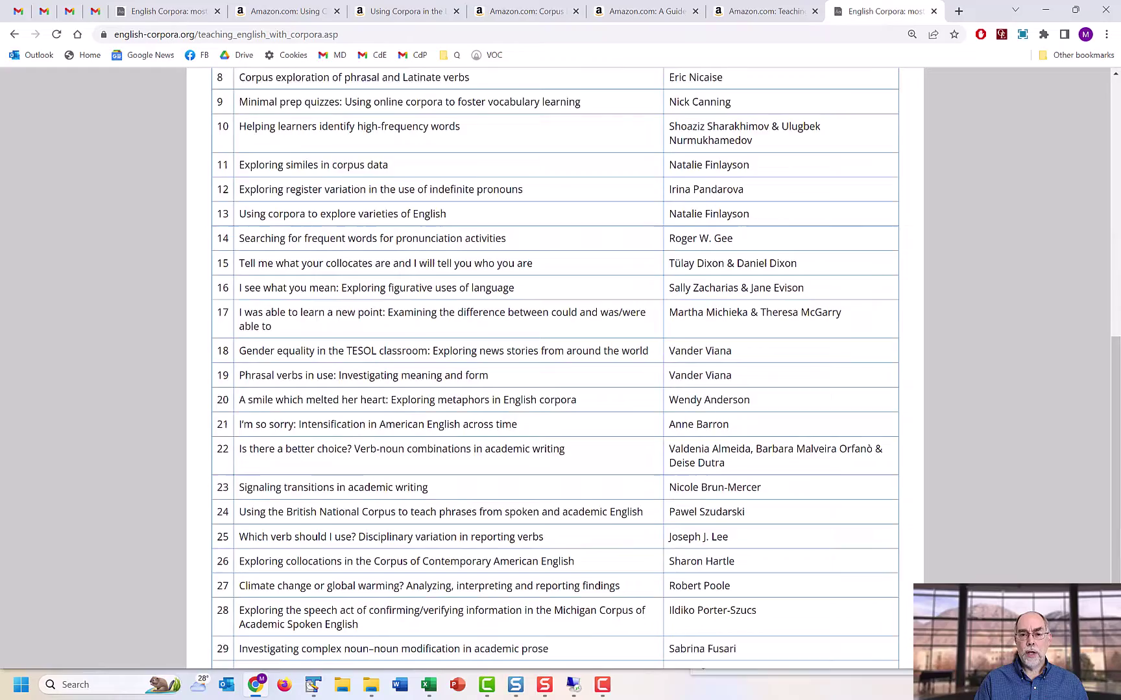
{"action": "scroll", "coordinate": [555, 368], "scroll_direction": "down", "scroll_amount": 1}
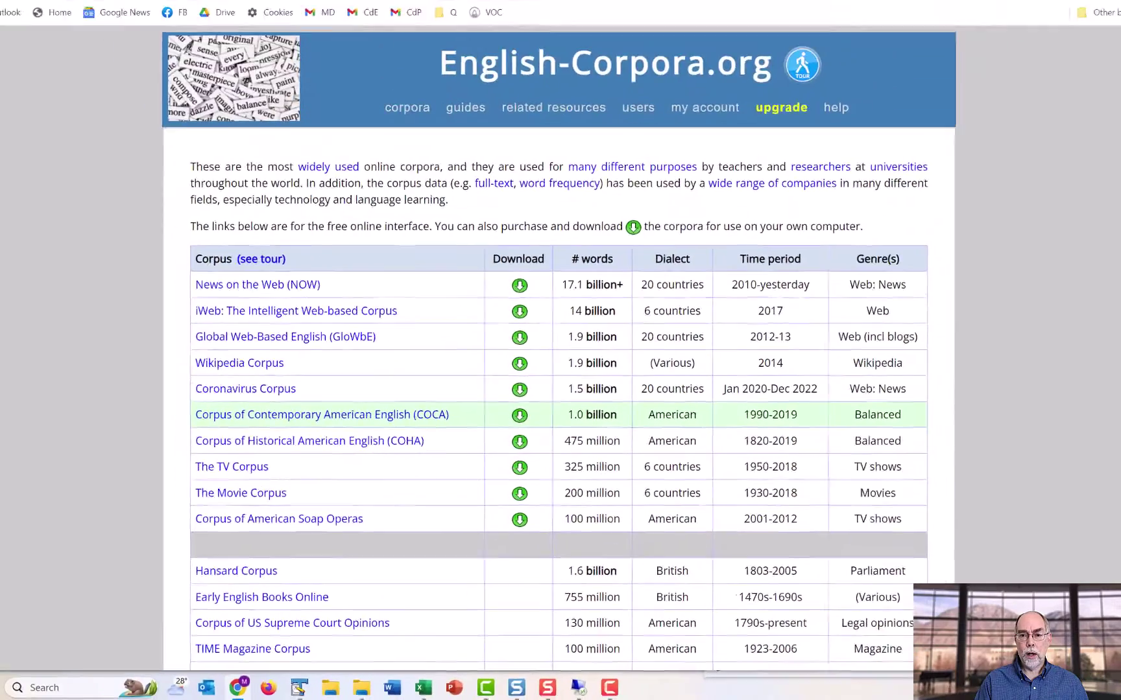
Open COCA and scroll through its Texts table of word counts by year and genre.
{"action": "left_click", "coordinate": [238, 309]}
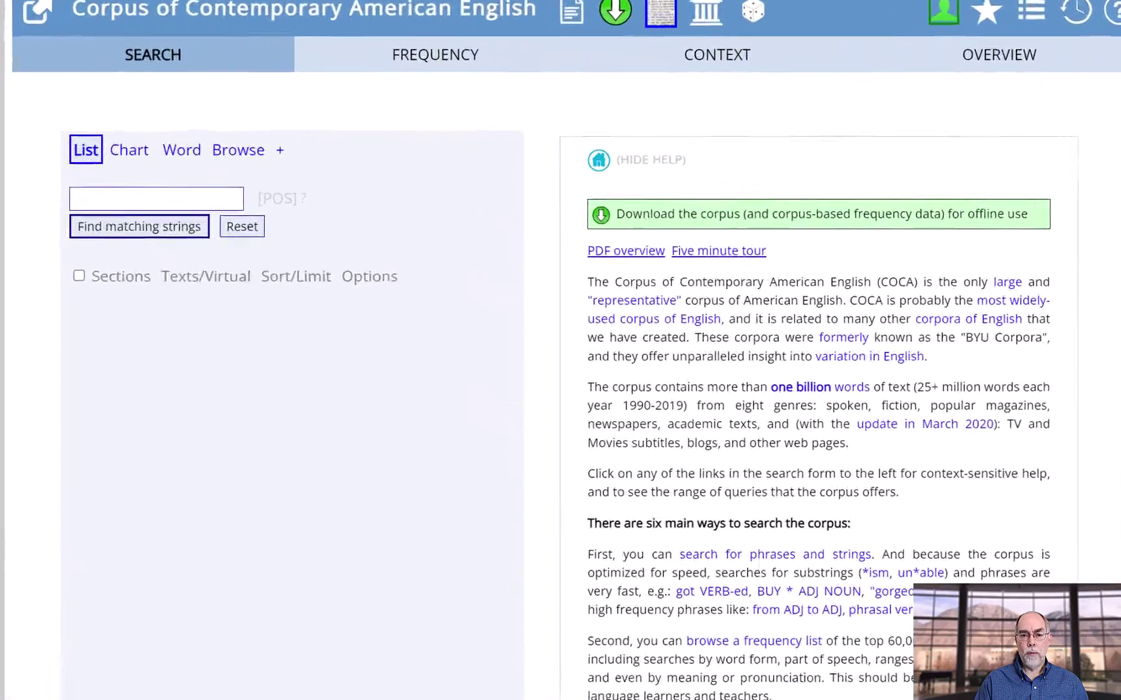
{"action": "left_click", "coordinate": [279, 295]}
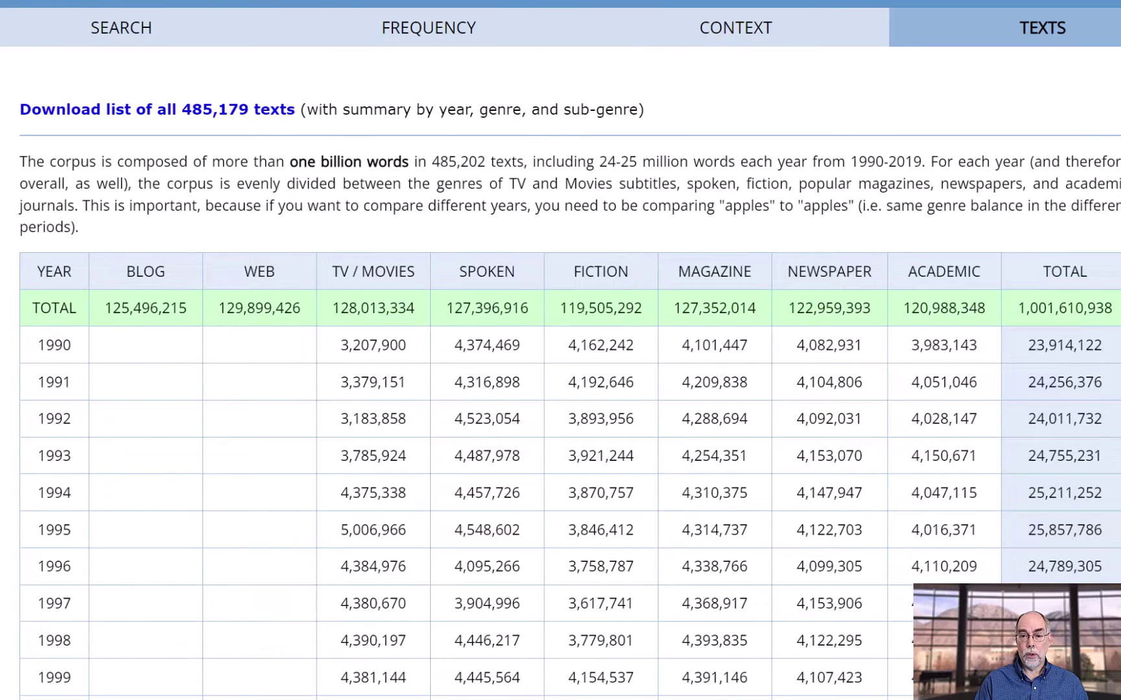
{"action": "scroll", "coordinate": [560, 389], "scroll_direction": "down", "scroll_amount": 2}
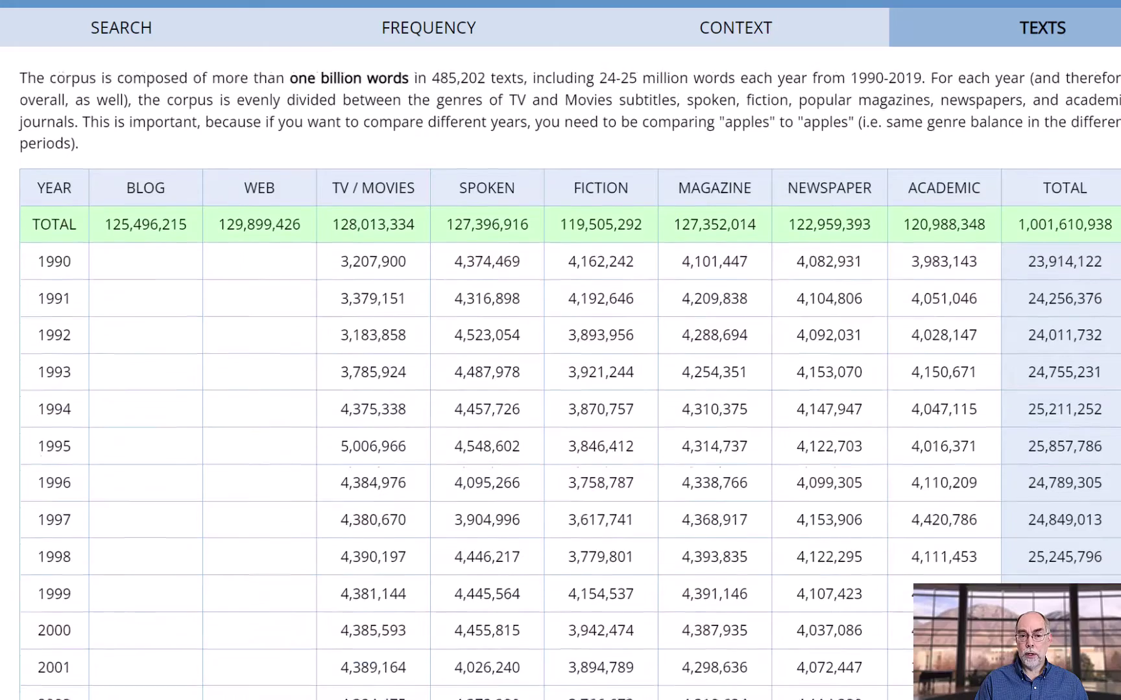
{"action": "scroll", "coordinate": [560, 389], "scroll_direction": "down", "scroll_amount": 6}
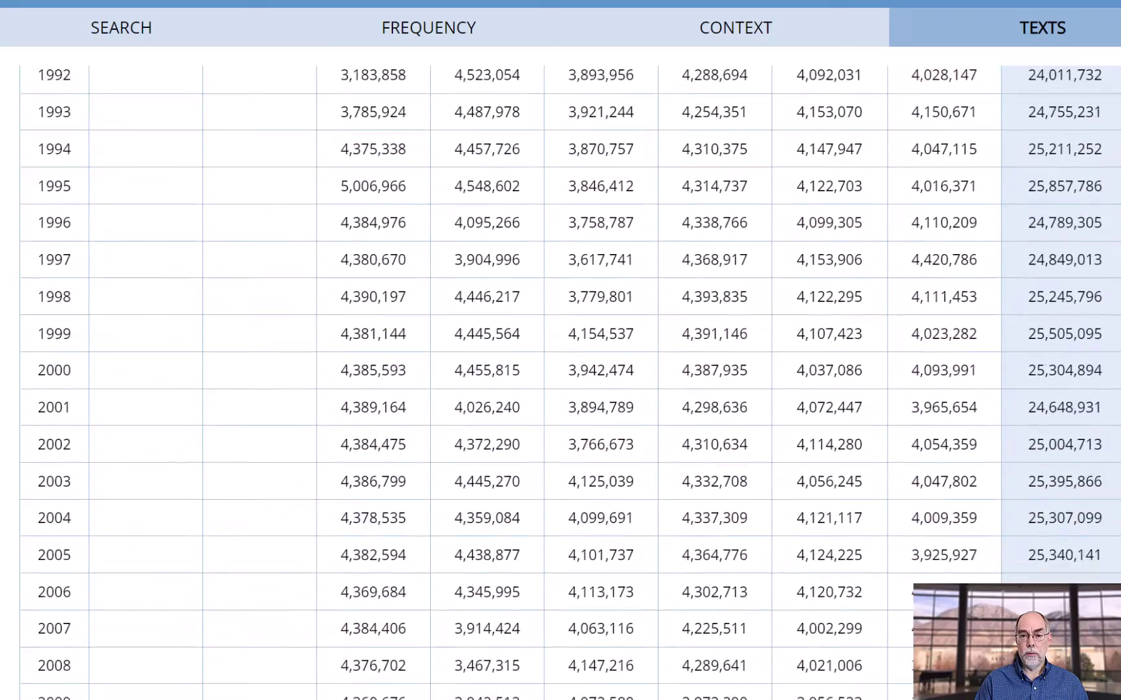
{"action": "scroll", "coordinate": [560, 389], "scroll_direction": "down", "scroll_amount": 7}
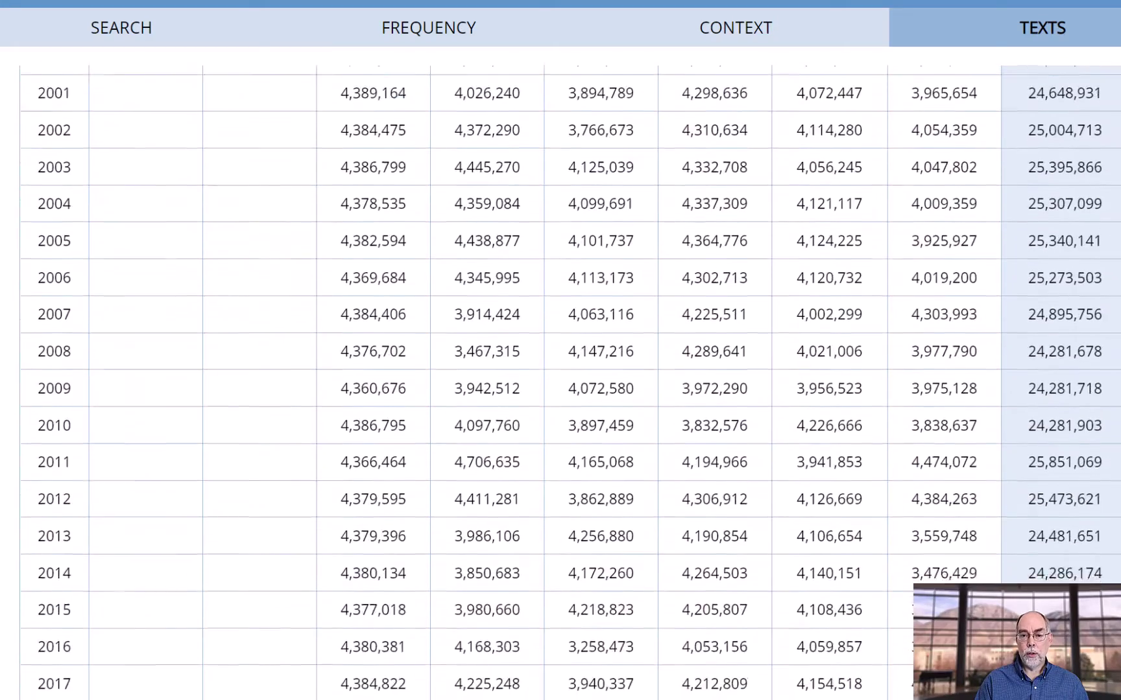
{"action": "scroll", "coordinate": [561, 389], "scroll_direction": "down", "scroll_amount": 4}
{"action": "scroll", "coordinate": [560, 389], "scroll_direction": "up", "scroll_amount": 3}
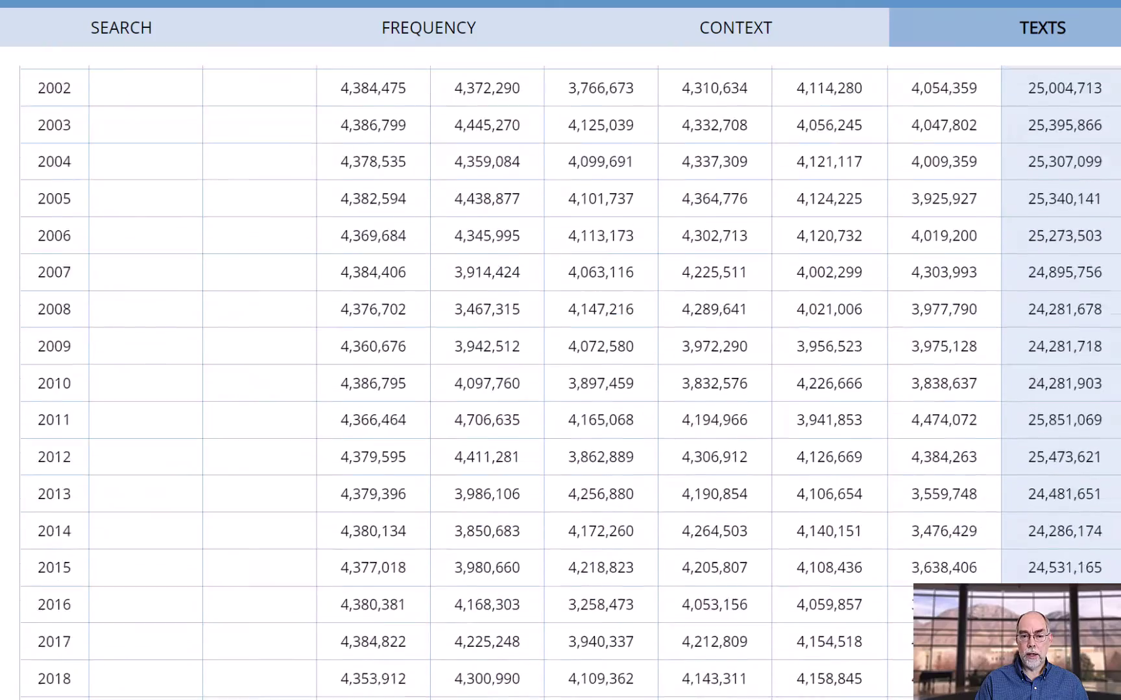
{"action": "scroll", "coordinate": [561, 389], "scroll_direction": "up", "scroll_amount": 7}
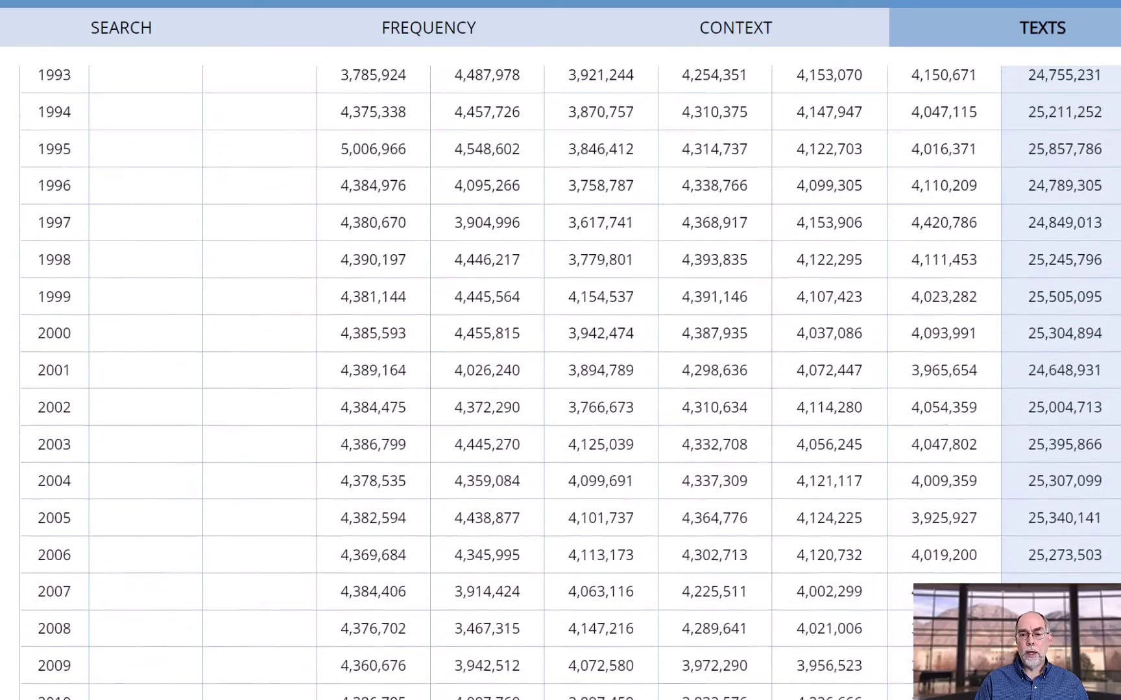
{"action": "scroll", "coordinate": [560, 389], "scroll_direction": "up", "scroll_amount": 5}
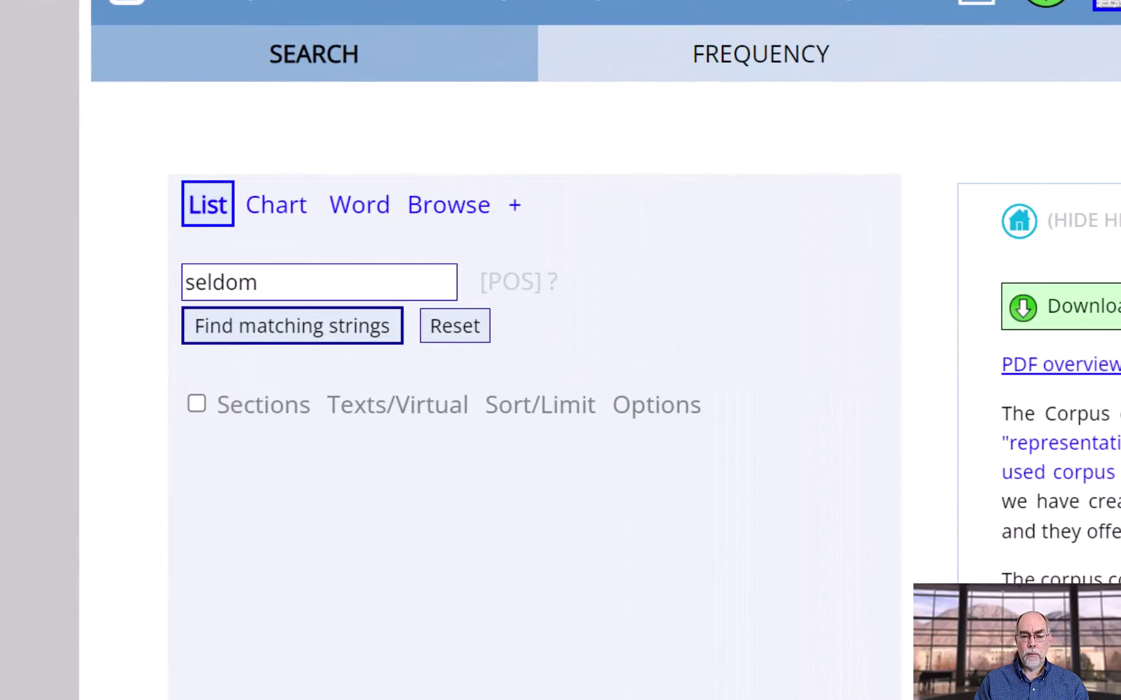
Chart 'seldom' by section: 8562 hits, highest in ACAD at 14.73 per million.
{"action": "left_click", "coordinate": [275, 205]}
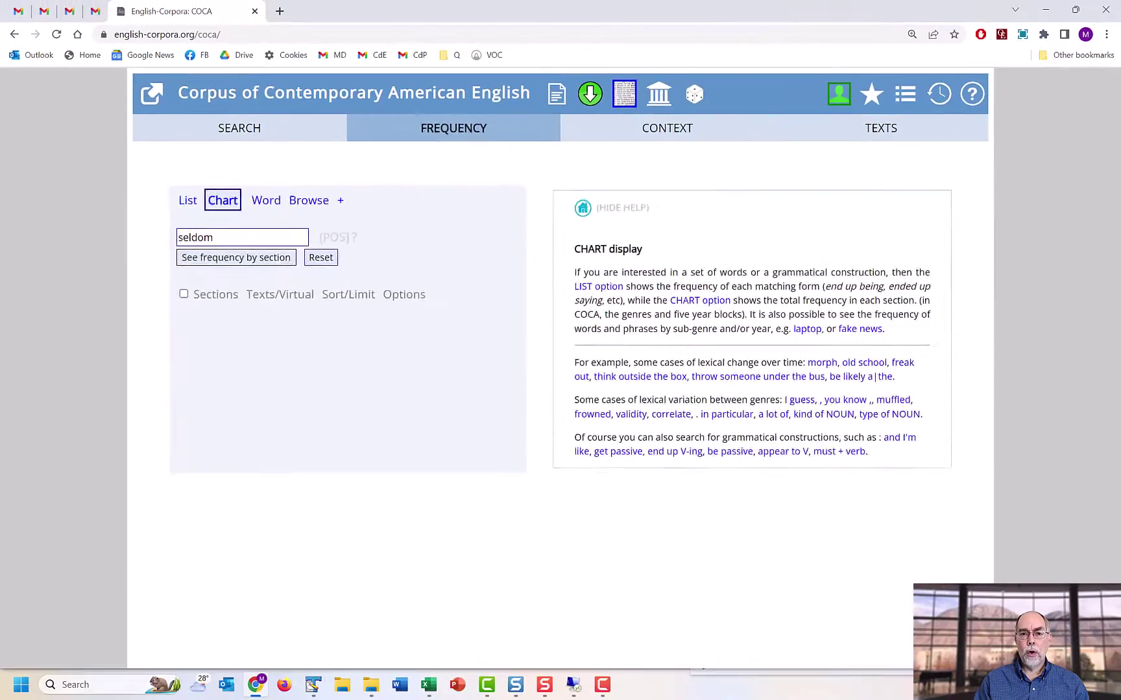
{"action": "key", "text": "Return"}
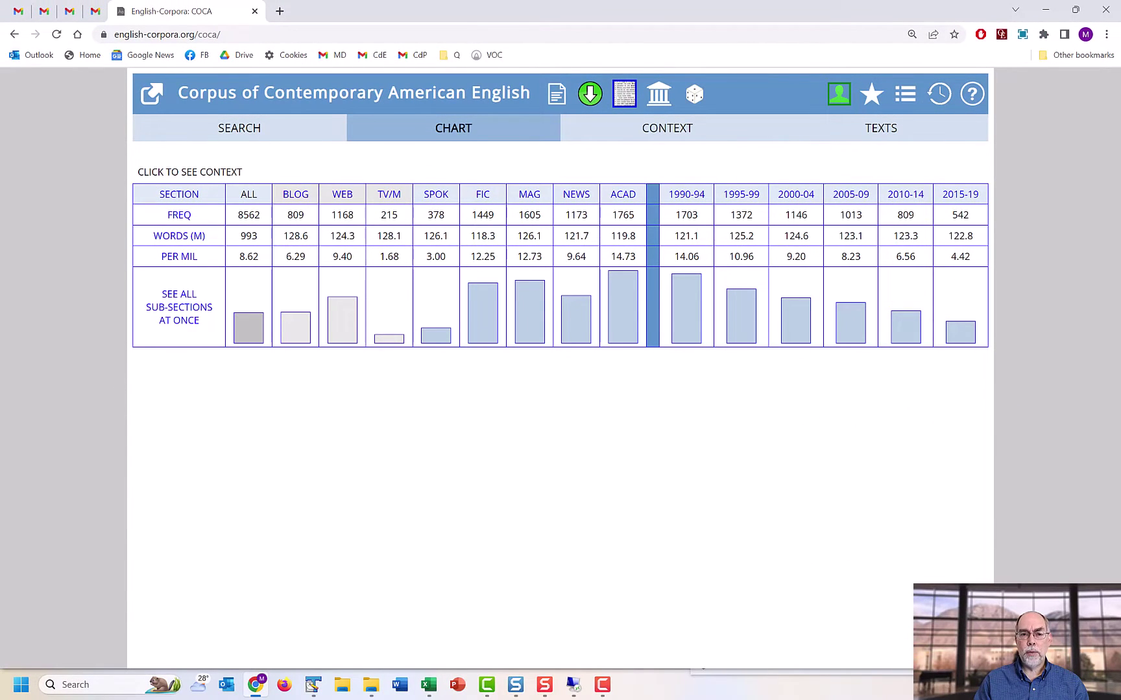
Run Chart searches for 'lots of NOUN' and then 'several NOUN'.
{"action": "left_click", "coordinate": [239, 128]}
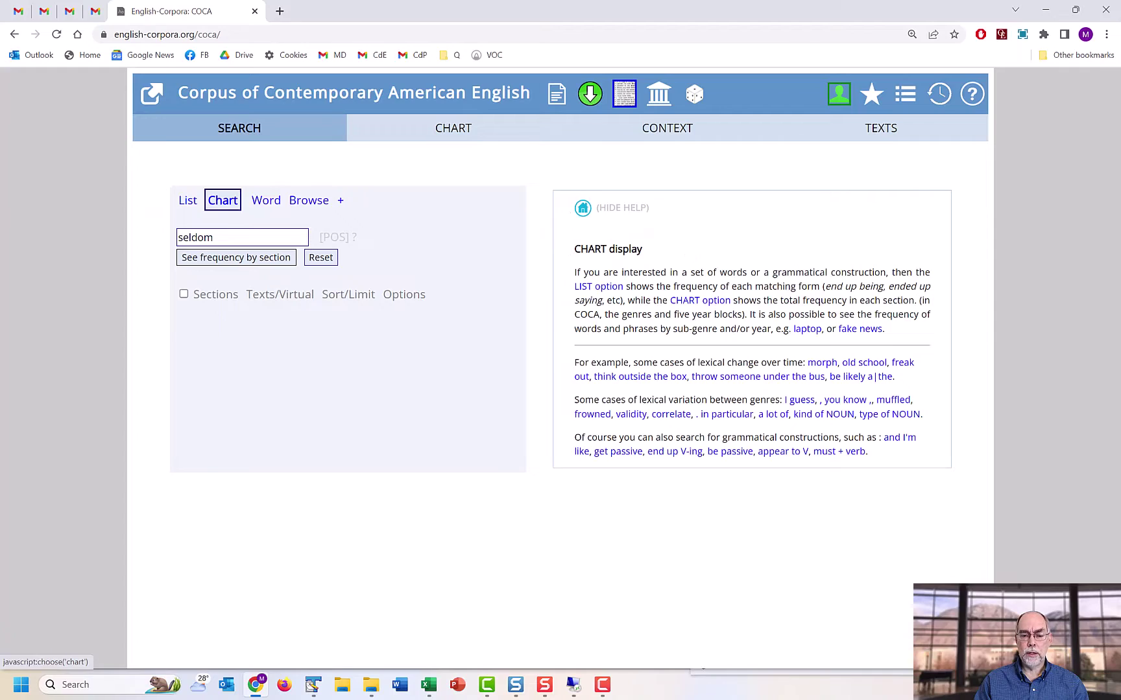
{"action": "double_click", "coordinate": [195, 238]}
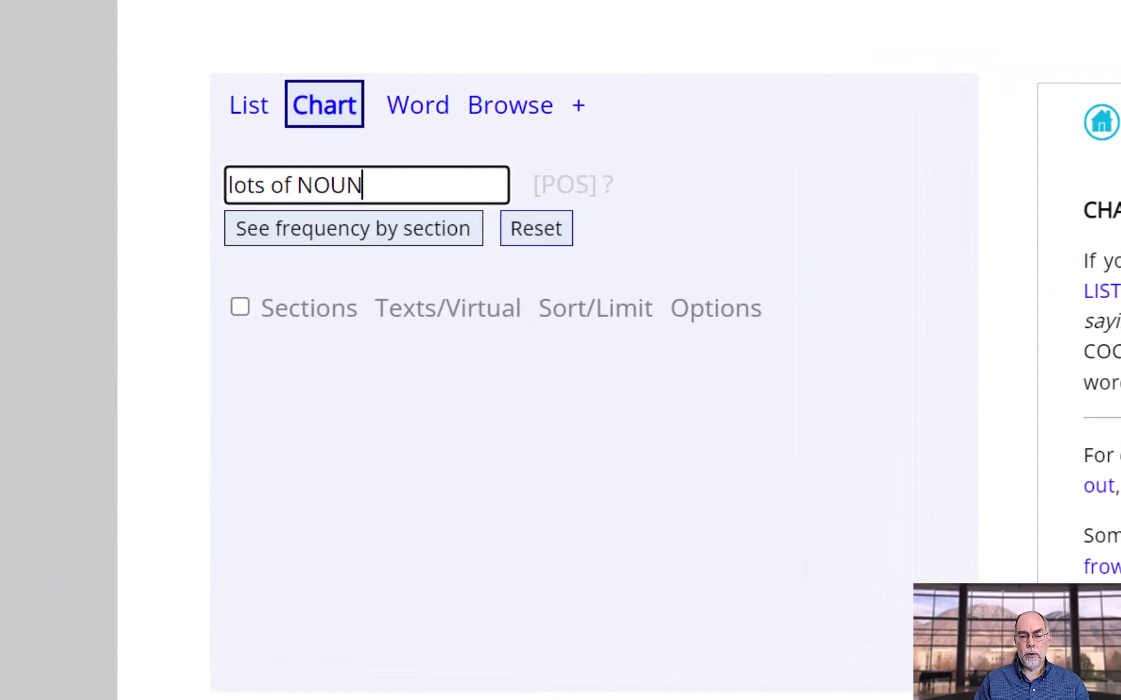
{"action": "key", "text": "Tab"}
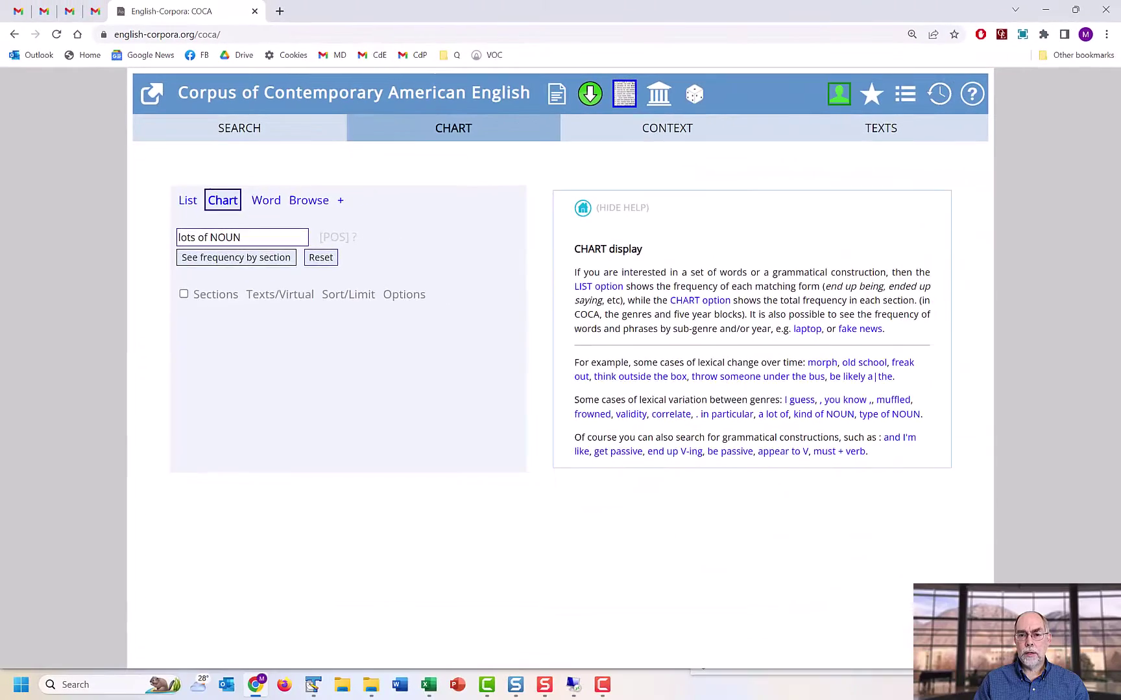
{"action": "key", "text": "Return"}
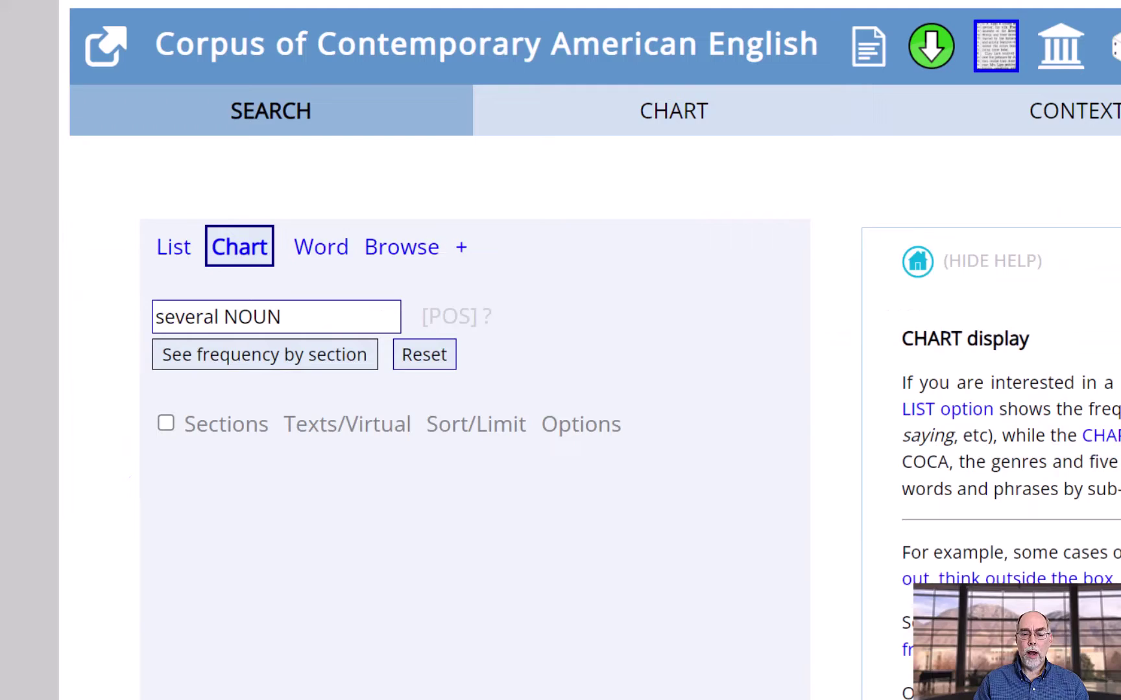
{"action": "key", "text": "Return"}
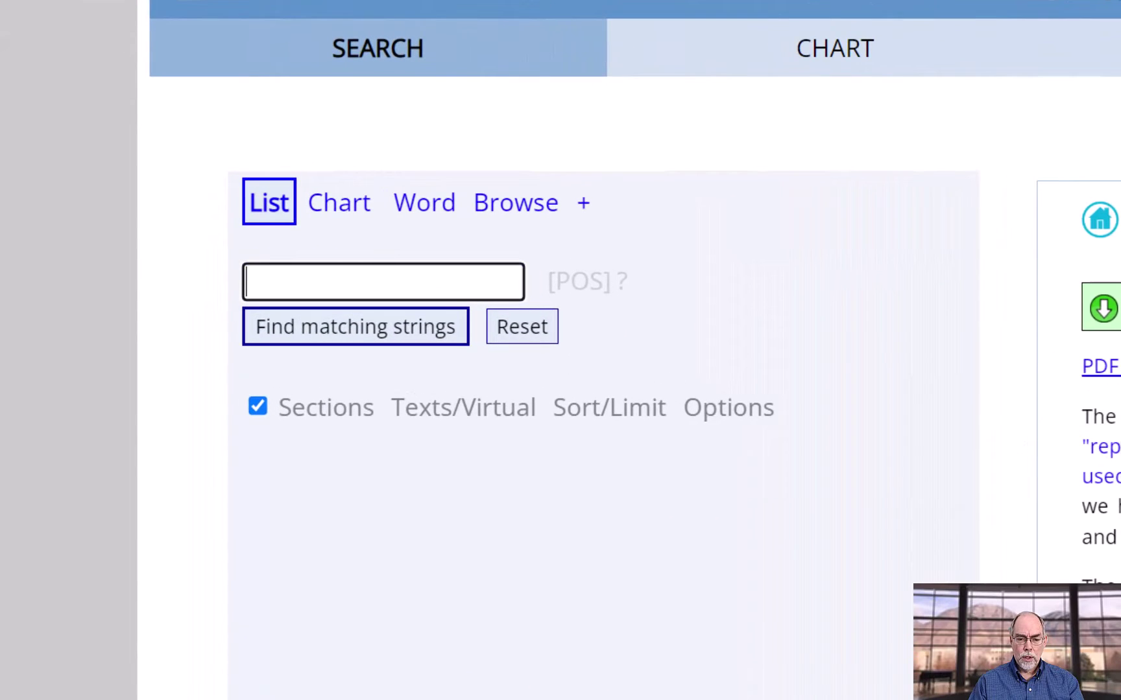
Search '=potent argument' in List mode with Sections, showing strong argument (331) and convincing argument (218).
{"action": "type", "text": "=potent argument"}
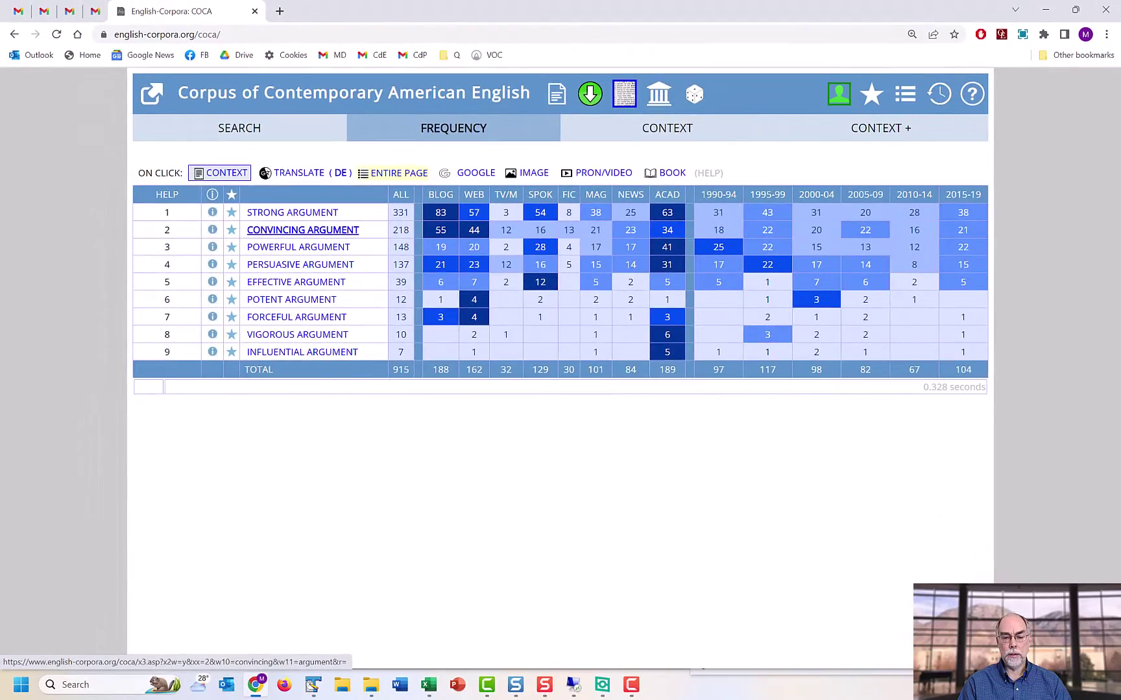
Show 'convincing argument' examples and expand the amazon.com Black Swan review's context.
{"action": "left_click", "coordinate": [302, 230]}
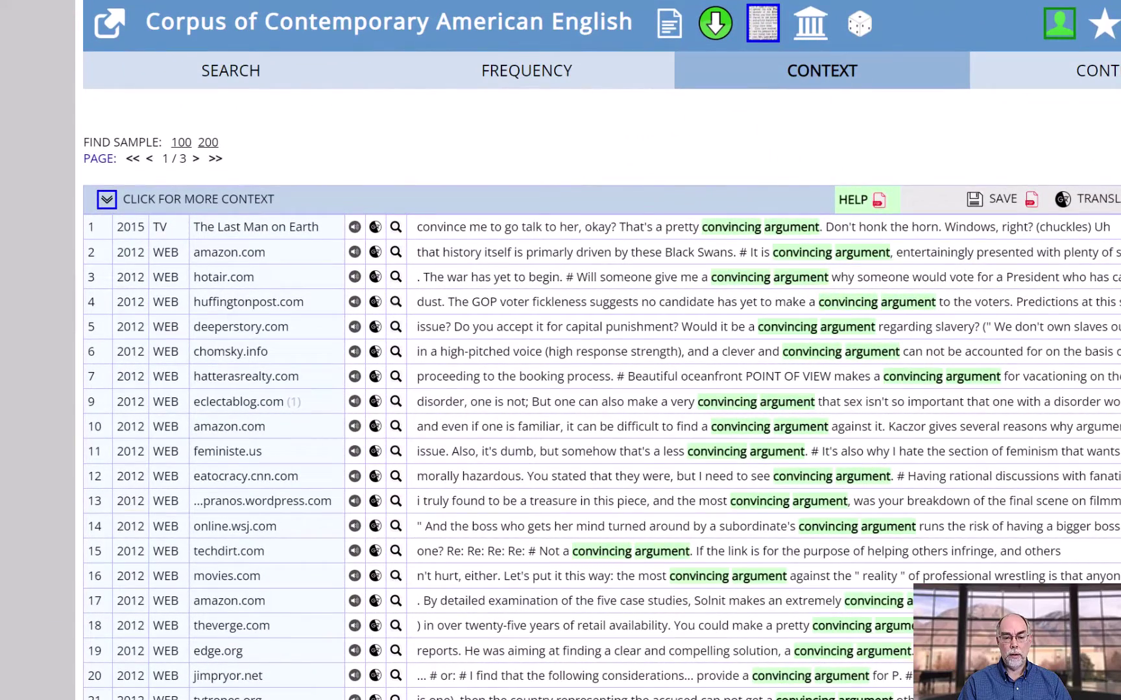
{"action": "left_click", "coordinate": [861, 252]}
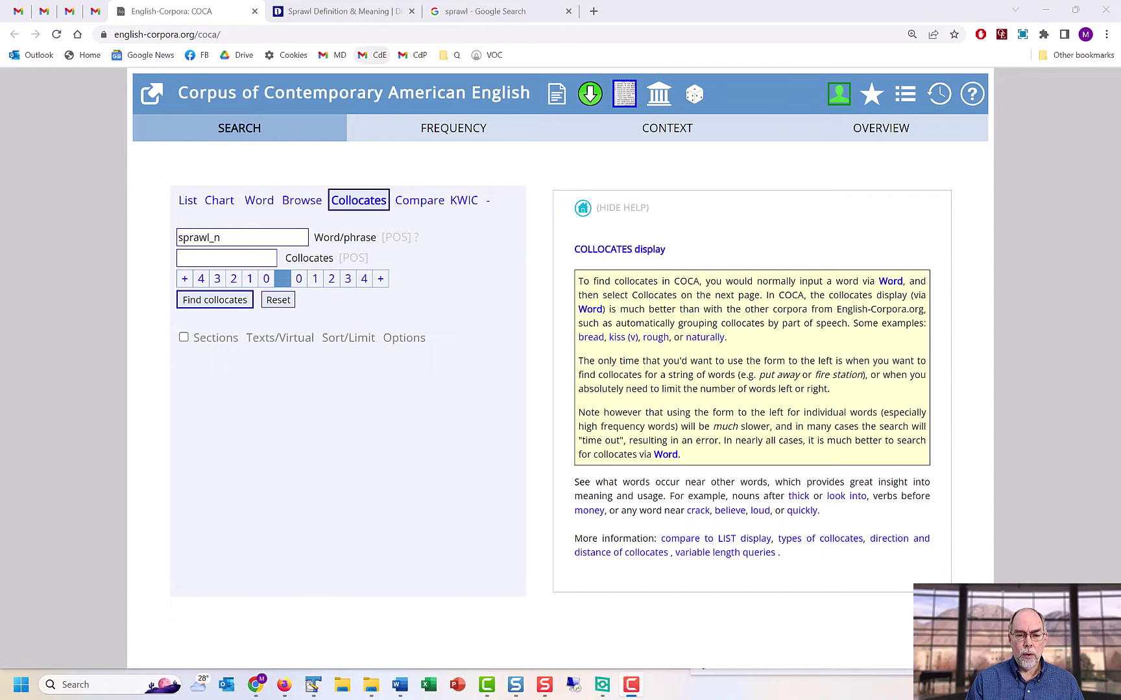
Switch to the dictionary.com tab defining 'sprawl' as a noun.
{"action": "key", "text": "ctrl+Tab"}
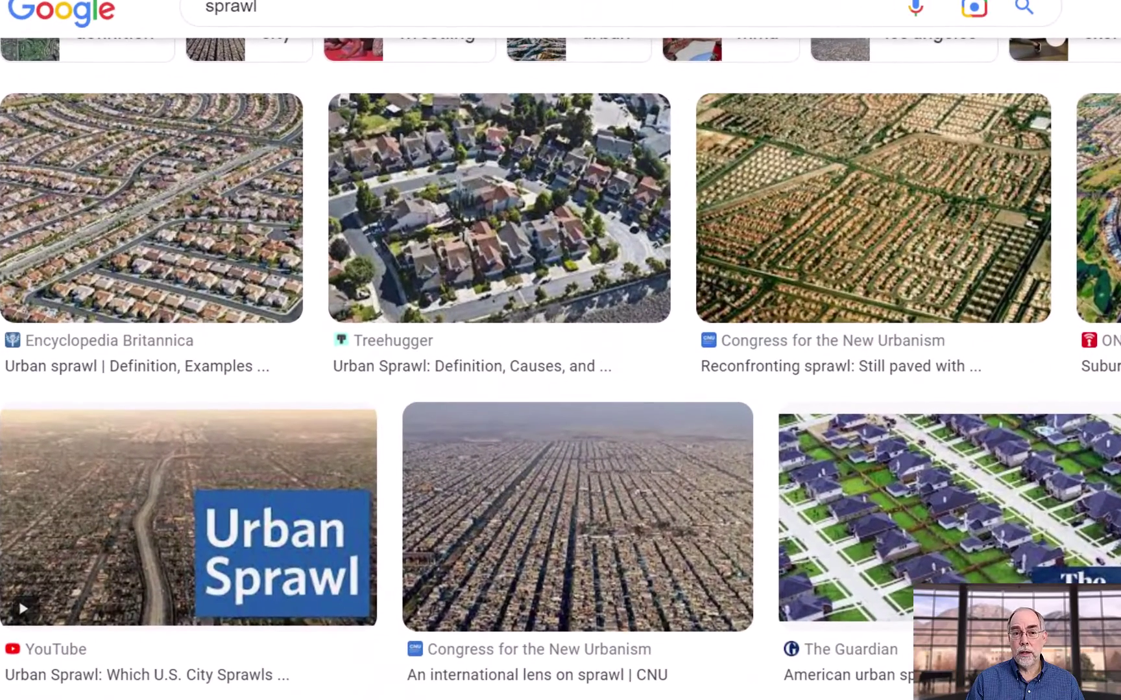
{"action": "scroll", "coordinate": [560, 368], "scroll_direction": "down", "scroll_amount": 1}
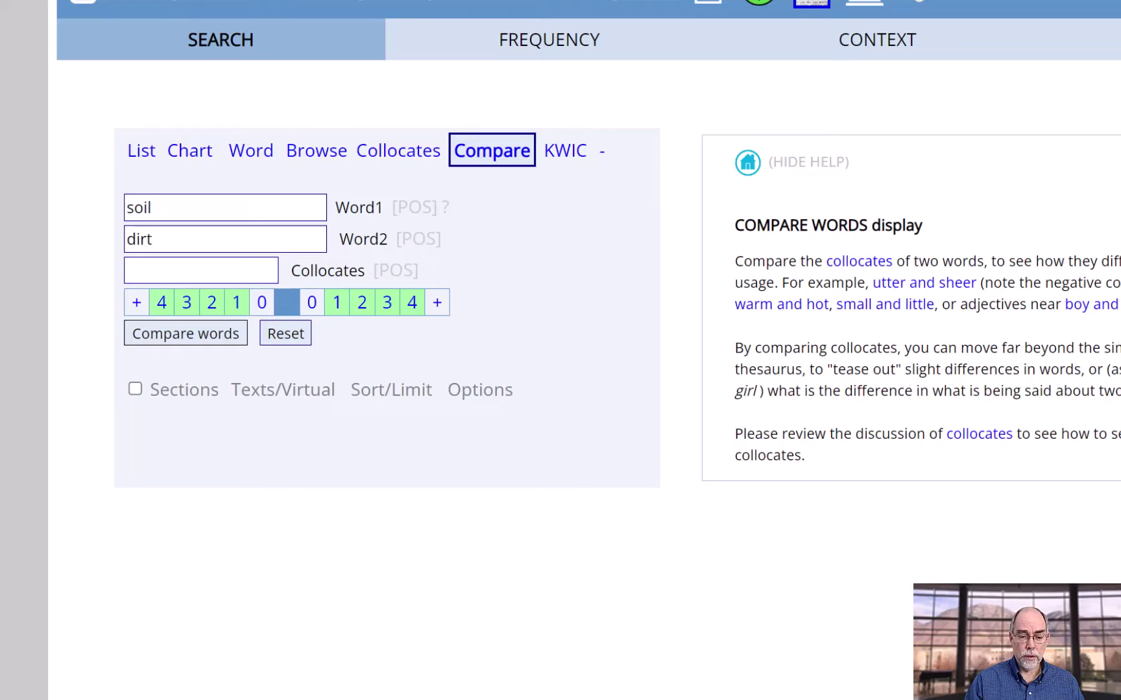
Run Compare words with soil as Word1 and dirt as Word2.
{"action": "key", "text": "Return"}
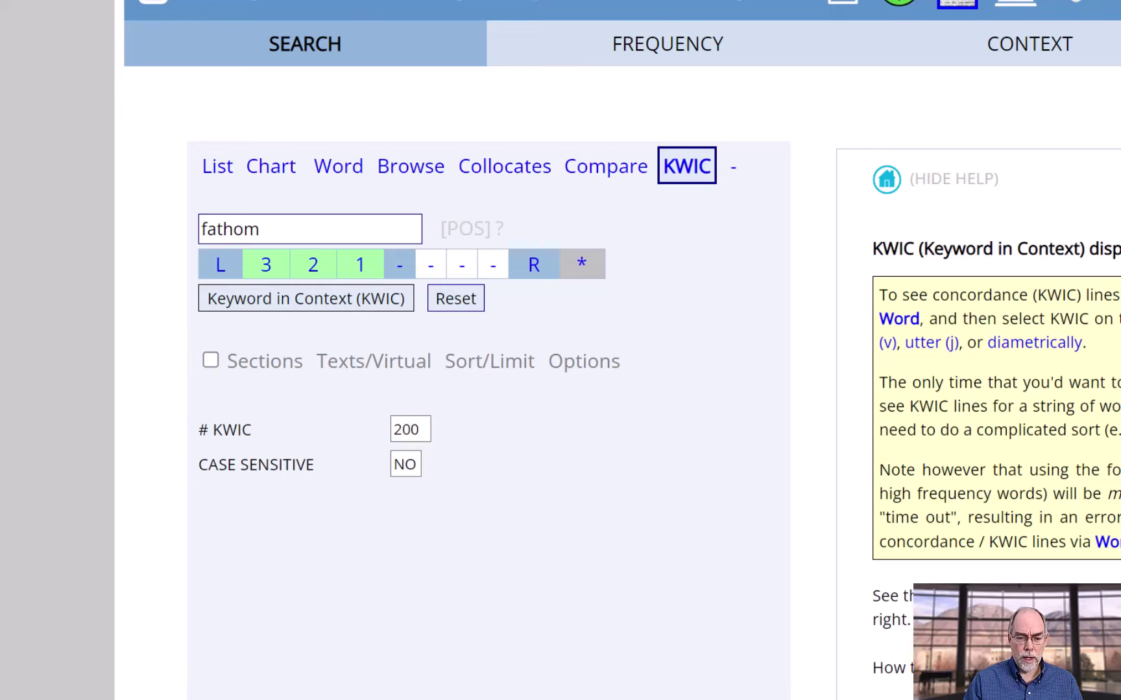
Run the KWIC search for fathom sorted L3-L2-L1 and scroll the concordance lines.
{"action": "key", "text": "Return"}
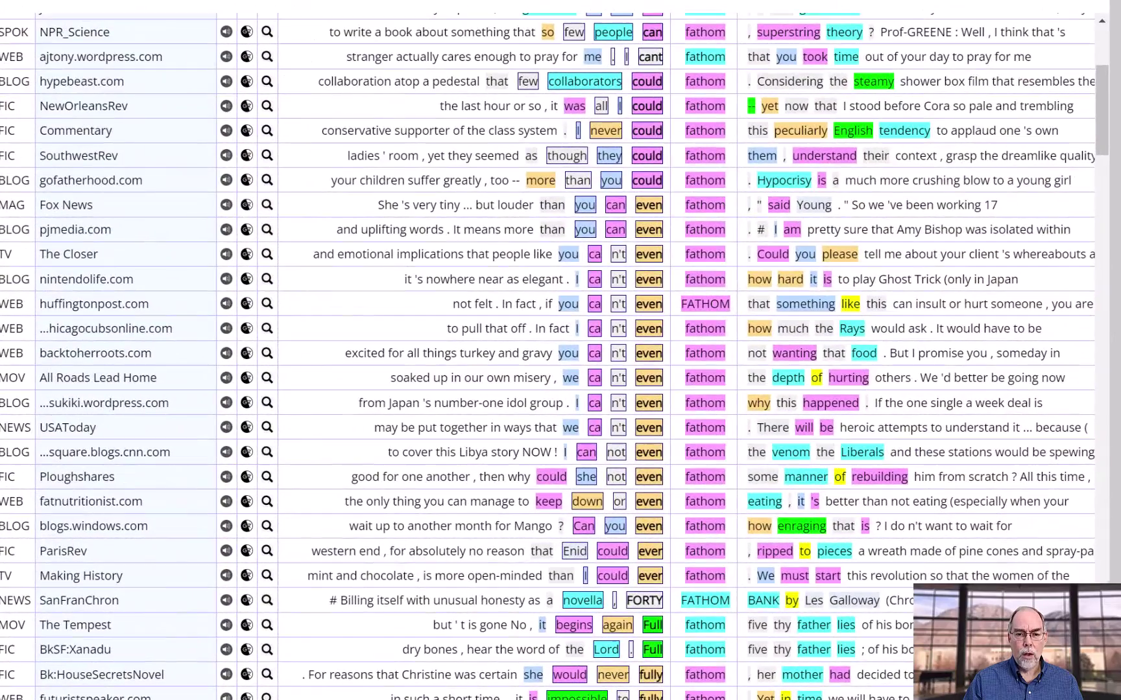
{"action": "scroll", "coordinate": [551, 356], "scroll_direction": "down", "scroll_amount": 6}
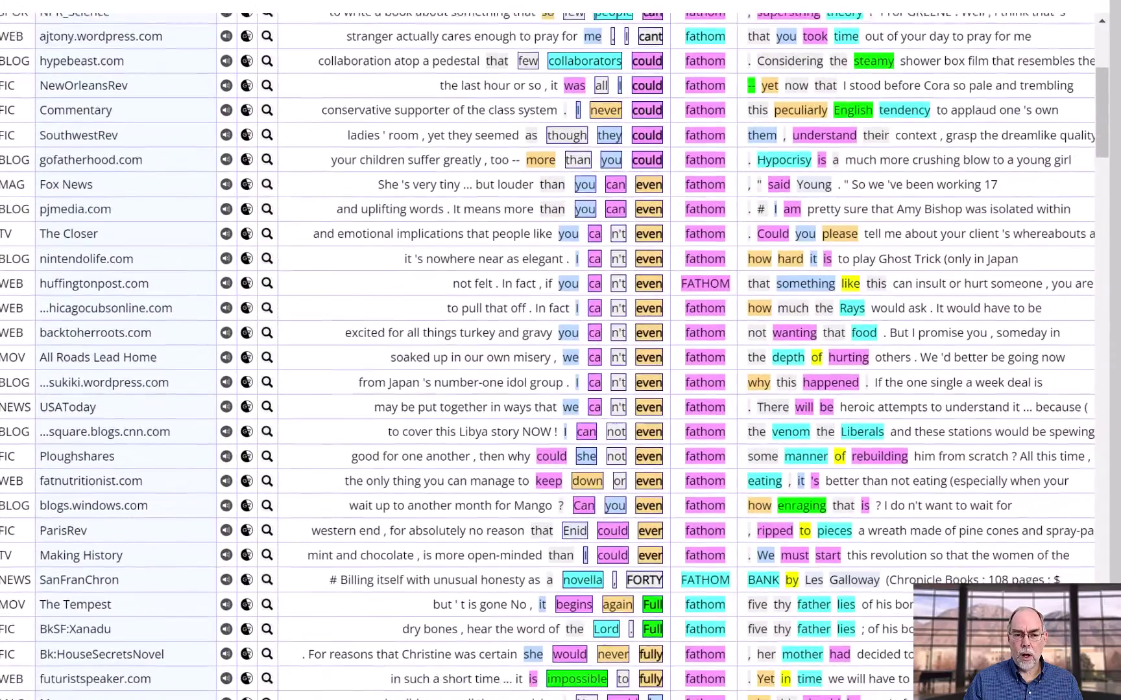
{"action": "scroll", "coordinate": [551, 357], "scroll_direction": "down", "scroll_amount": 5}
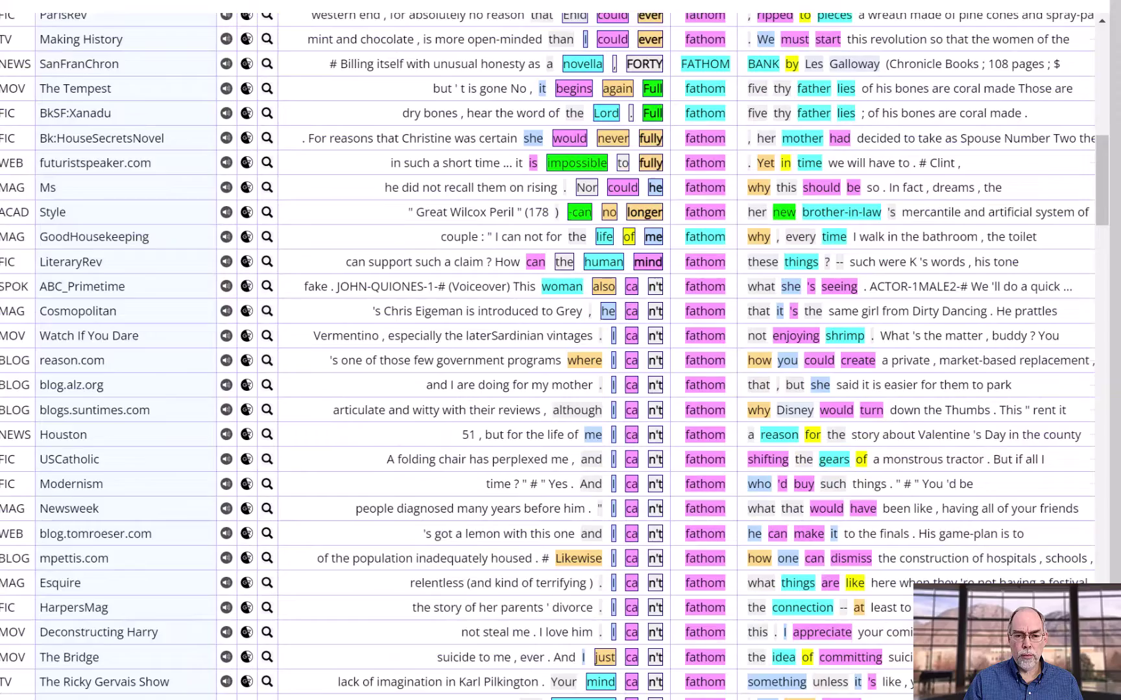
{"action": "scroll", "coordinate": [551, 356], "scroll_direction": "down", "scroll_amount": 3}
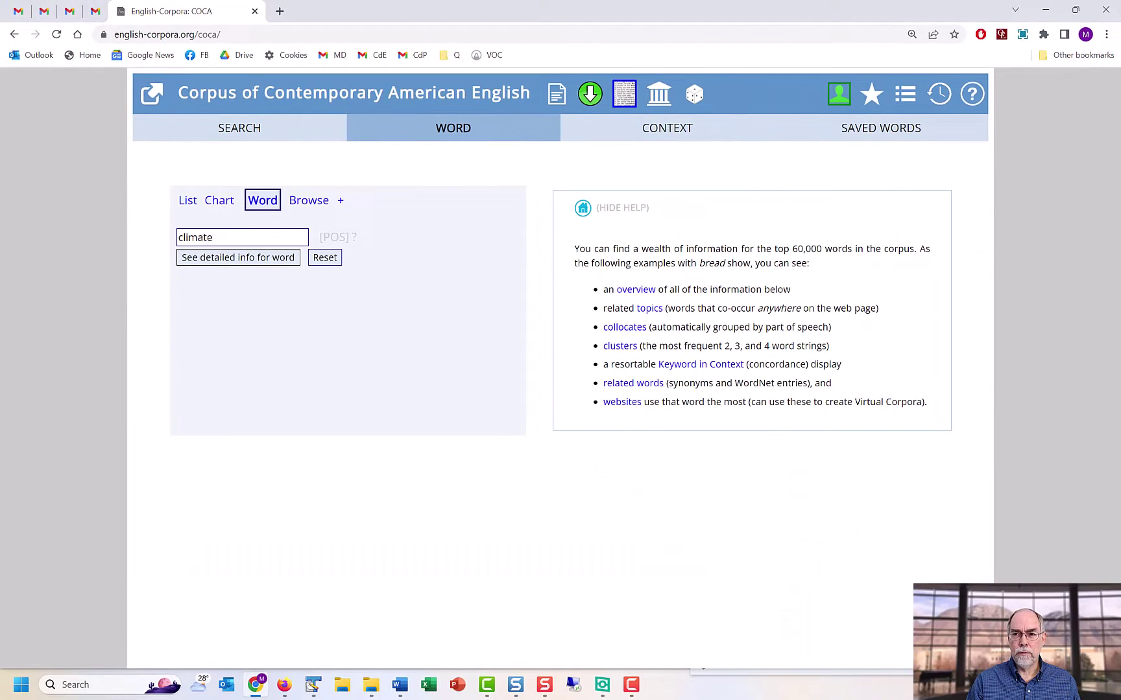
Open the climate word profile and scroll through its genres, definitions, collocates, clusters and concordance.
{"action": "key", "text": "Return"}
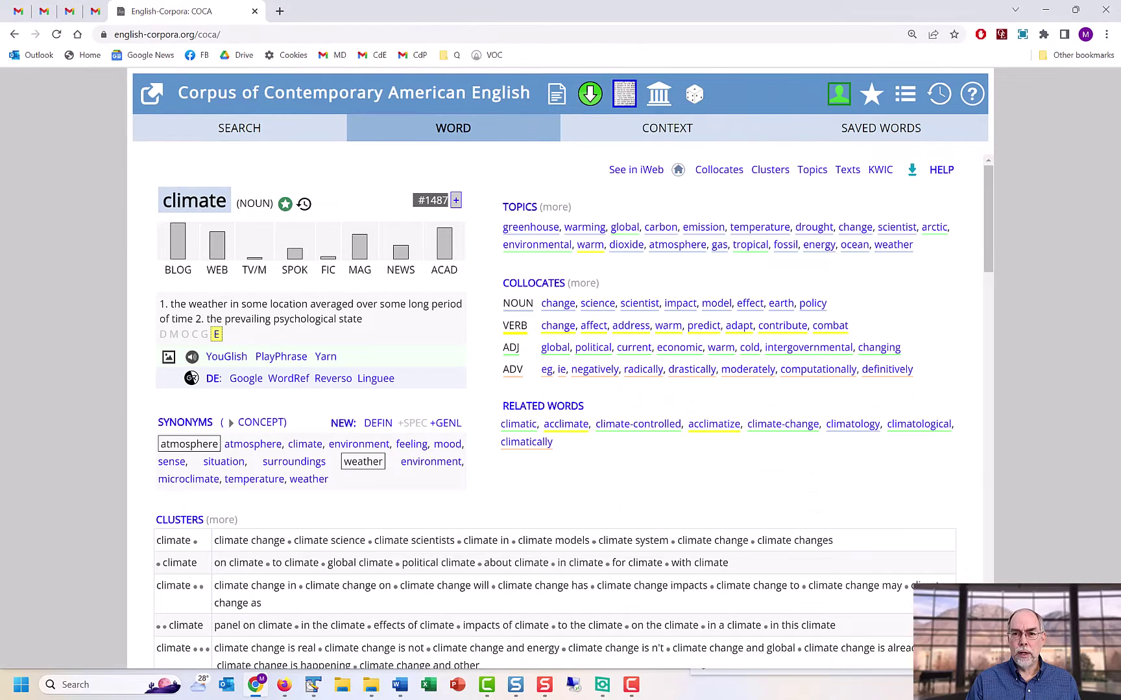
{"action": "scroll", "coordinate": [555, 413], "scroll_direction": "down", "scroll_amount": 1}
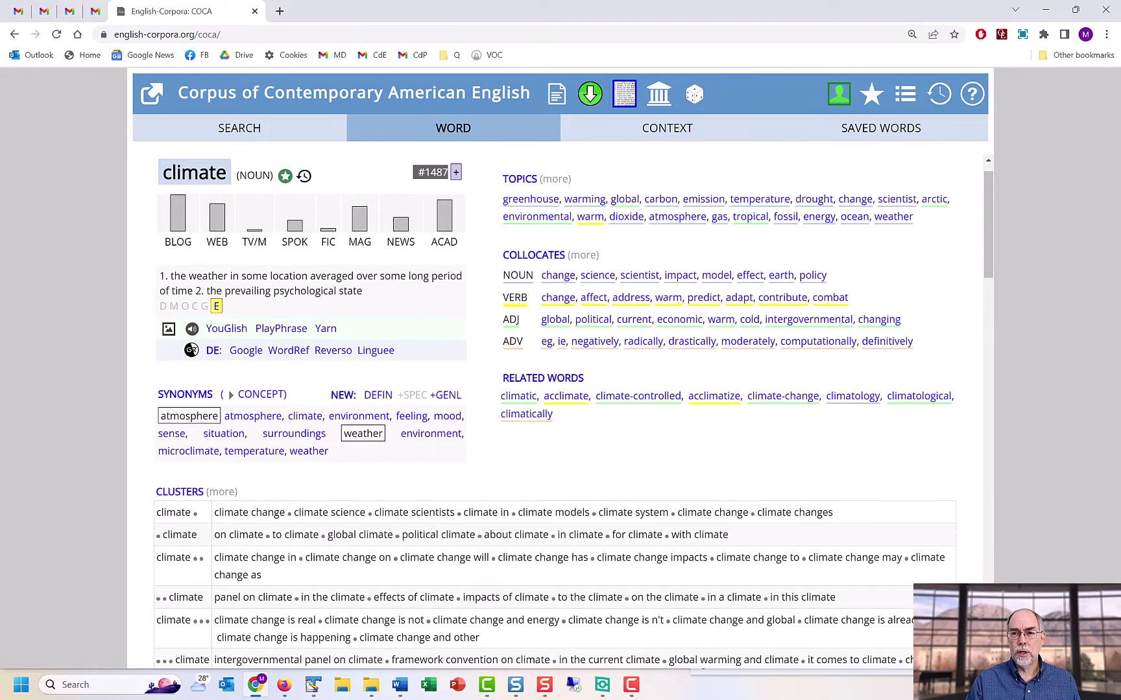
{"action": "scroll", "coordinate": [556, 412], "scroll_direction": "down", "scroll_amount": 1}
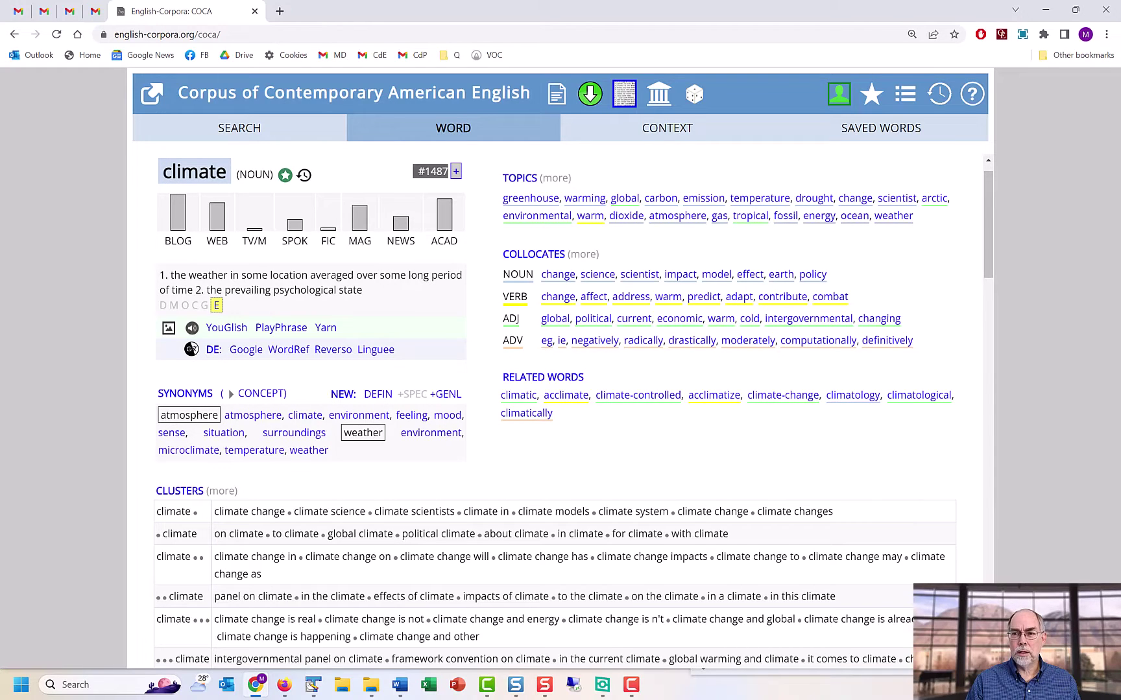
{"action": "scroll", "coordinate": [555, 412], "scroll_direction": "down", "scroll_amount": 3}
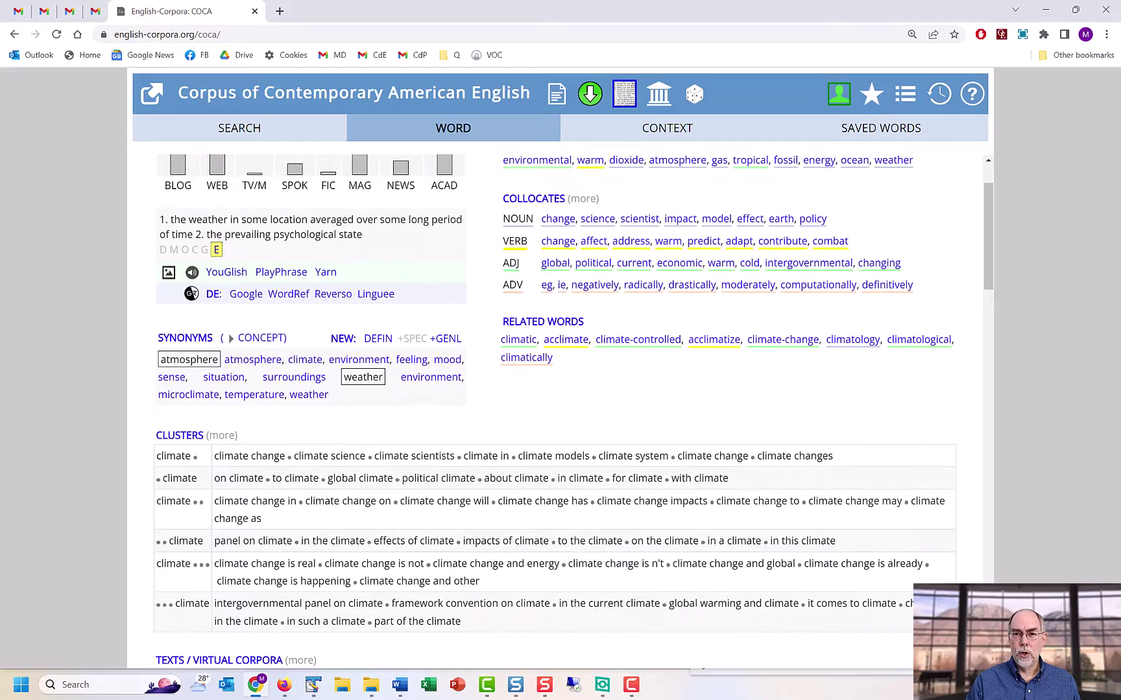
{"action": "scroll", "coordinate": [555, 413], "scroll_direction": "down", "scroll_amount": 4}
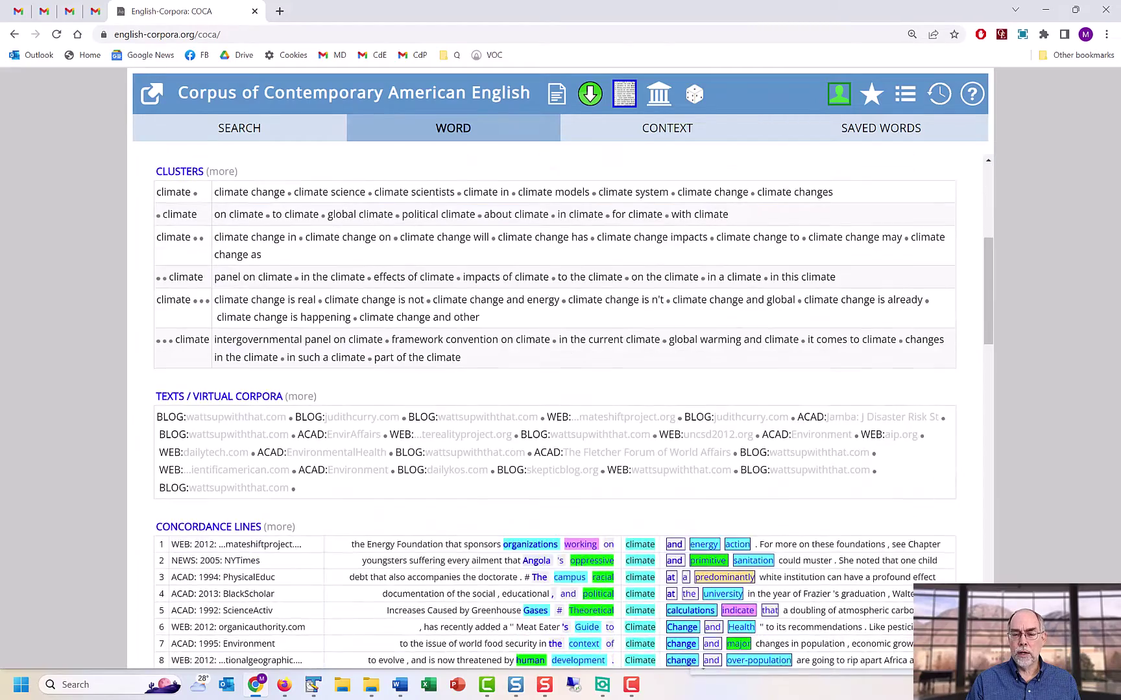
{"action": "scroll", "coordinate": [555, 412], "scroll_direction": "down", "scroll_amount": 1}
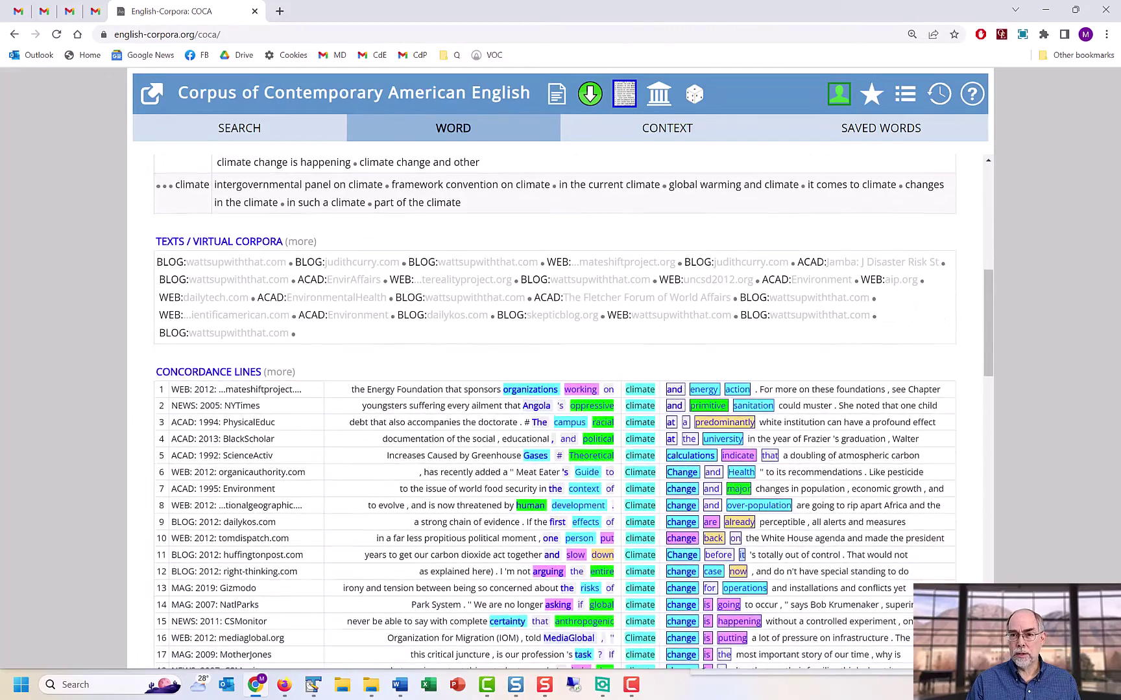
{"action": "scroll", "coordinate": [555, 412], "scroll_direction": "up", "scroll_amount": 1}
{"action": "scroll", "coordinate": [555, 413], "scroll_direction": "up", "scroll_amount": 3}
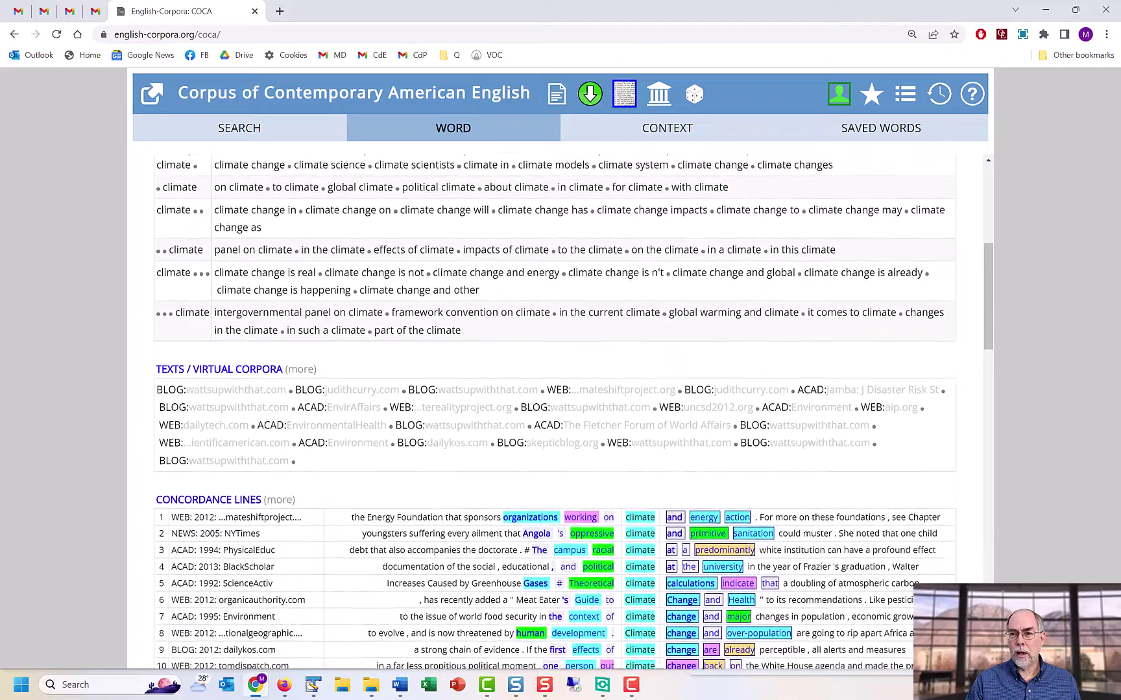
{"action": "scroll", "coordinate": [555, 413], "scroll_direction": "up", "scroll_amount": 3}
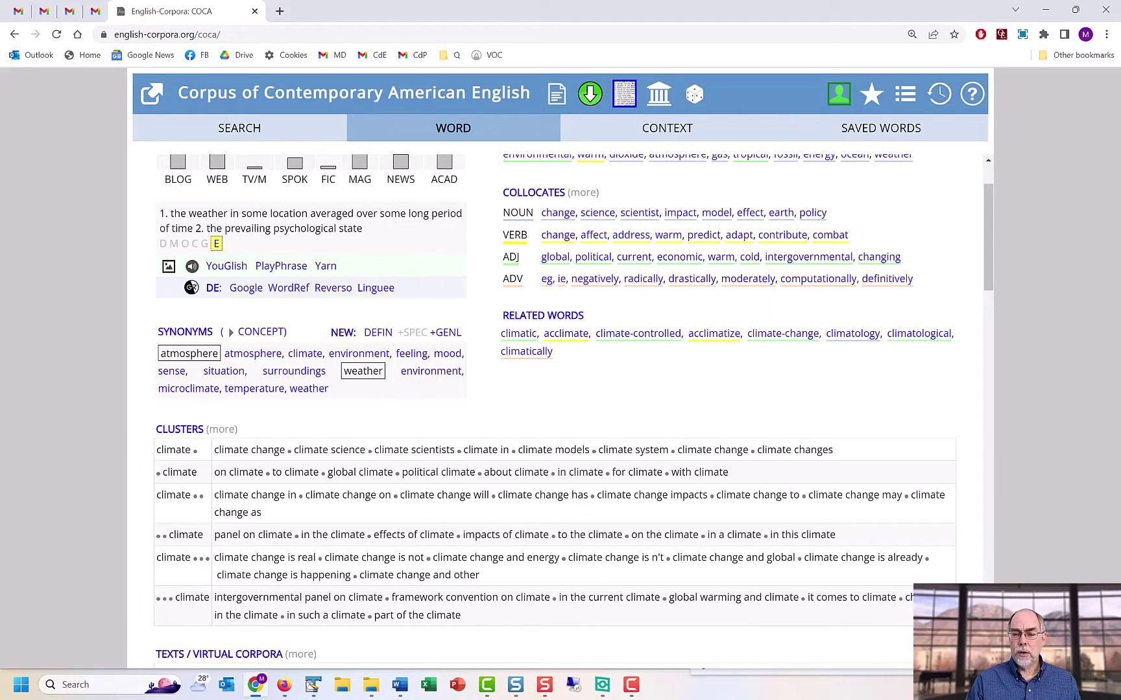
{"action": "scroll", "coordinate": [573, 407], "scroll_direction": "up", "scroll_amount": 2}
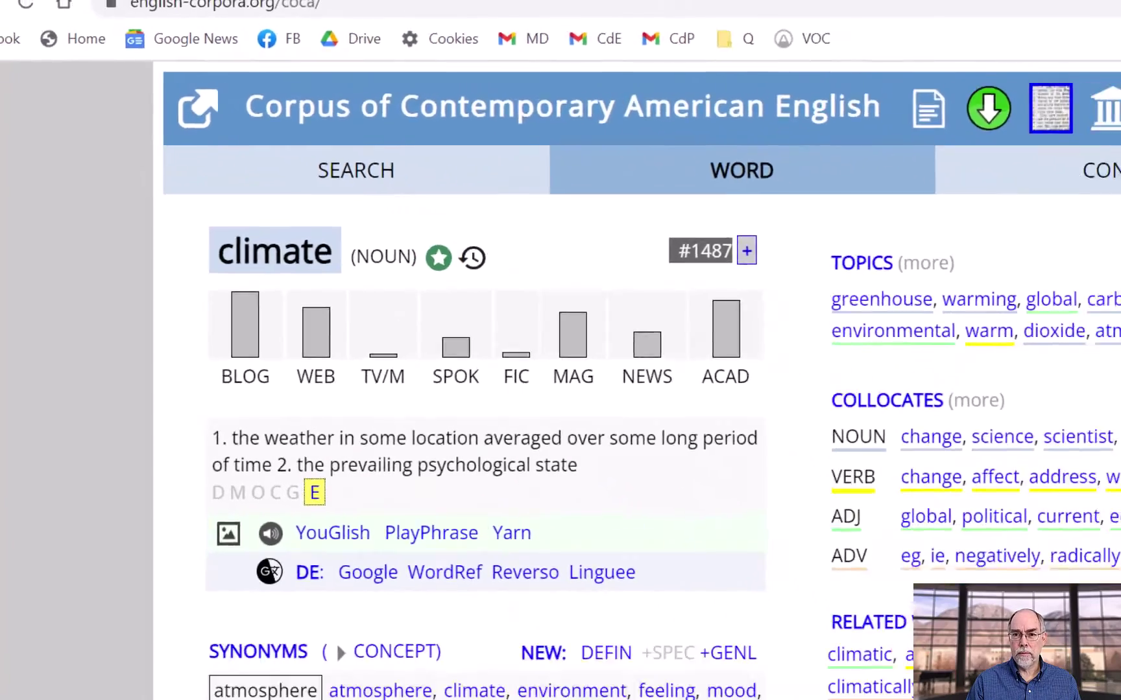
Star 'climate (NOUN)' so it is stored among the saved words.
{"action": "left_click", "coordinate": [495, 287]}
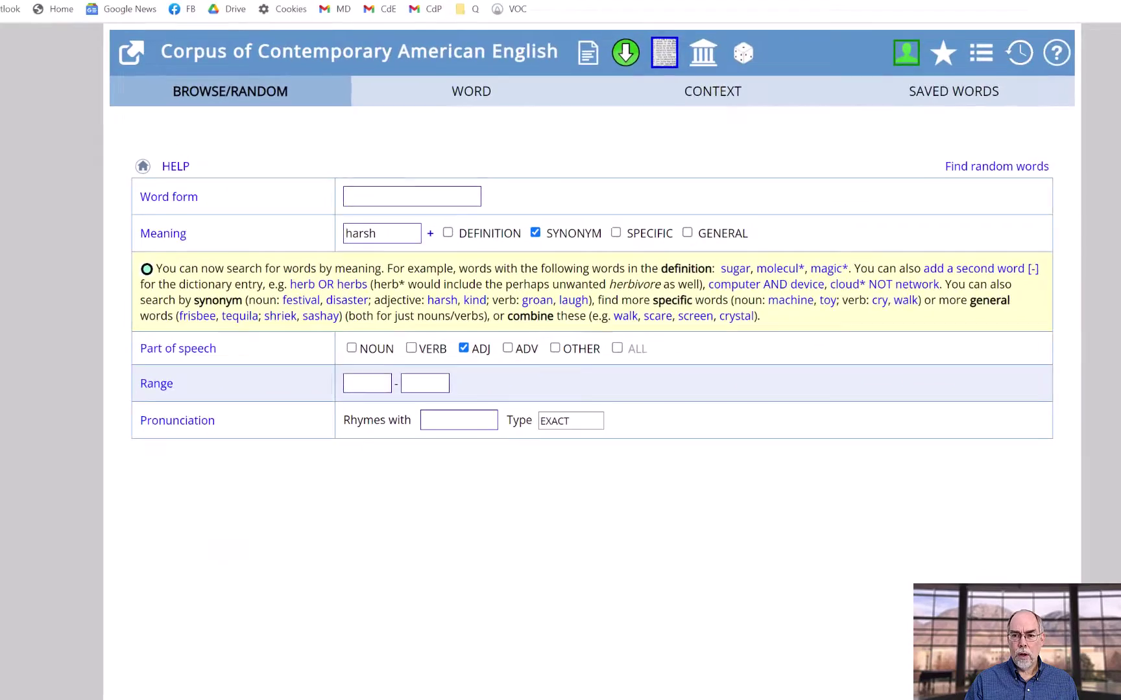
Scroll through the adjective synonyms of harsh, such as tough, severe, strict and bitter.
{"action": "scroll", "coordinate": [560, 389], "scroll_direction": "down", "scroll_amount": 3}
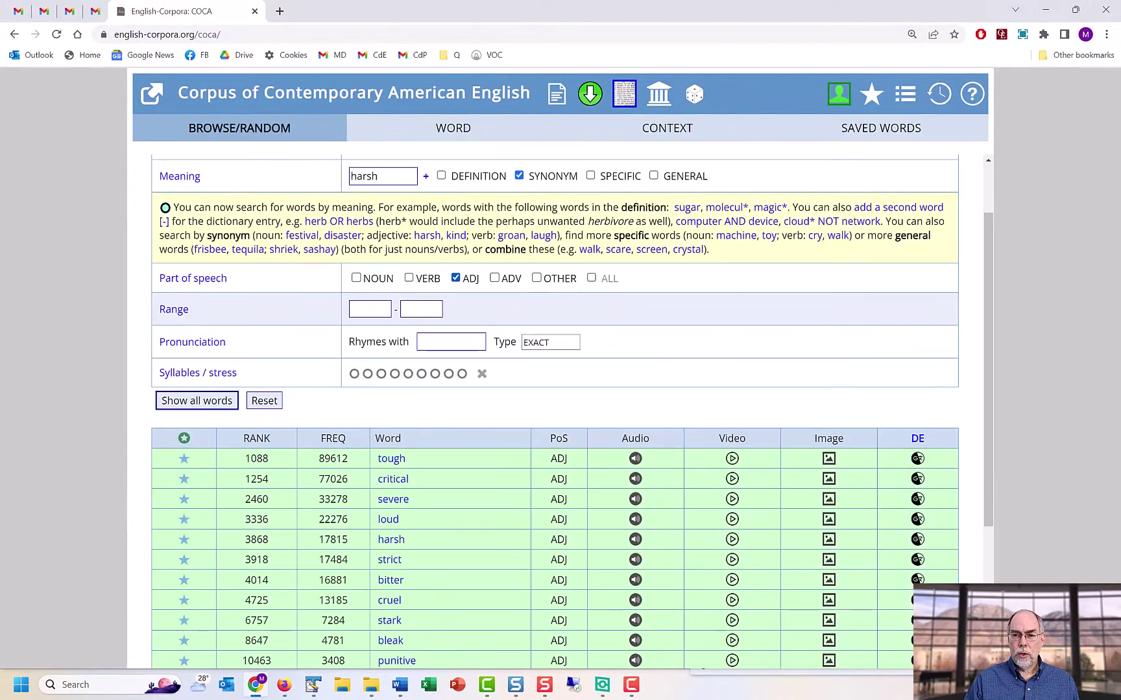
{"action": "scroll", "coordinate": [561, 415], "scroll_direction": "down", "scroll_amount": 2}
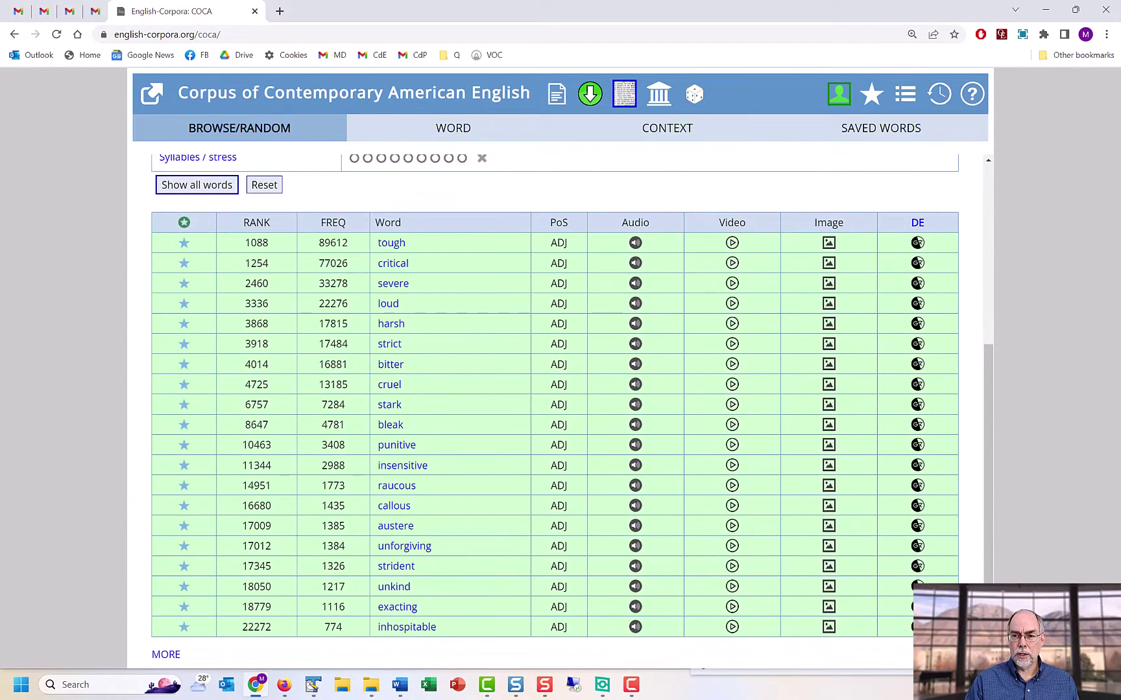
{"action": "scroll", "coordinate": [561, 402], "scroll_direction": "up", "scroll_amount": 1}
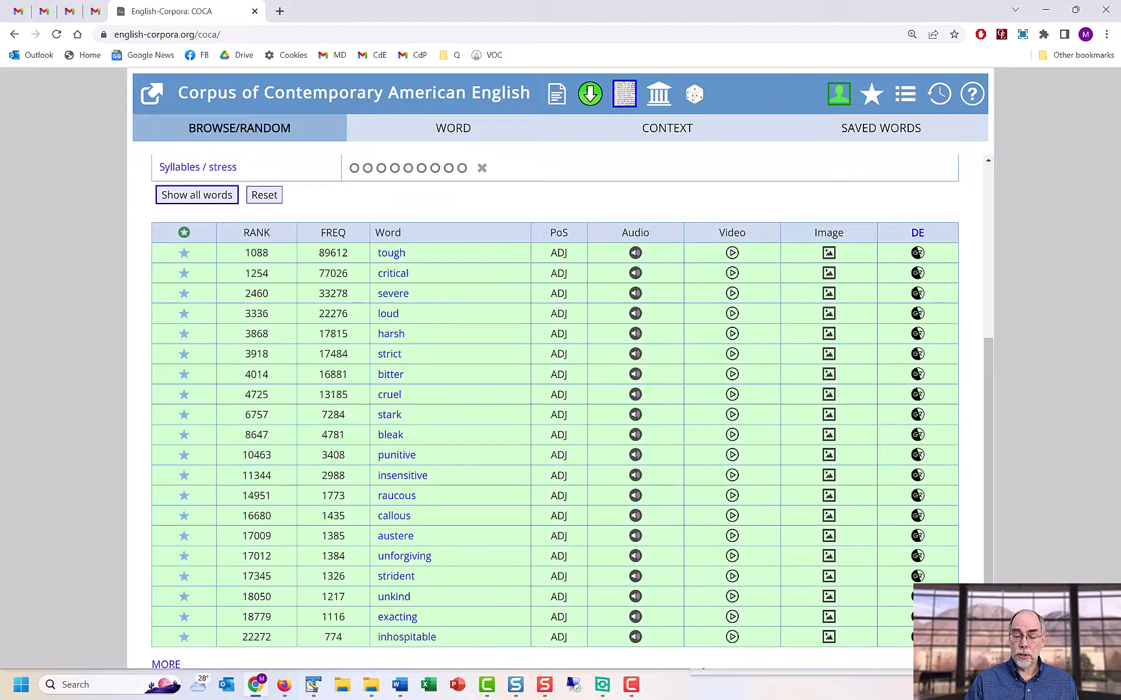
{"action": "scroll", "coordinate": [561, 415], "scroll_direction": "down", "scroll_amount": 1}
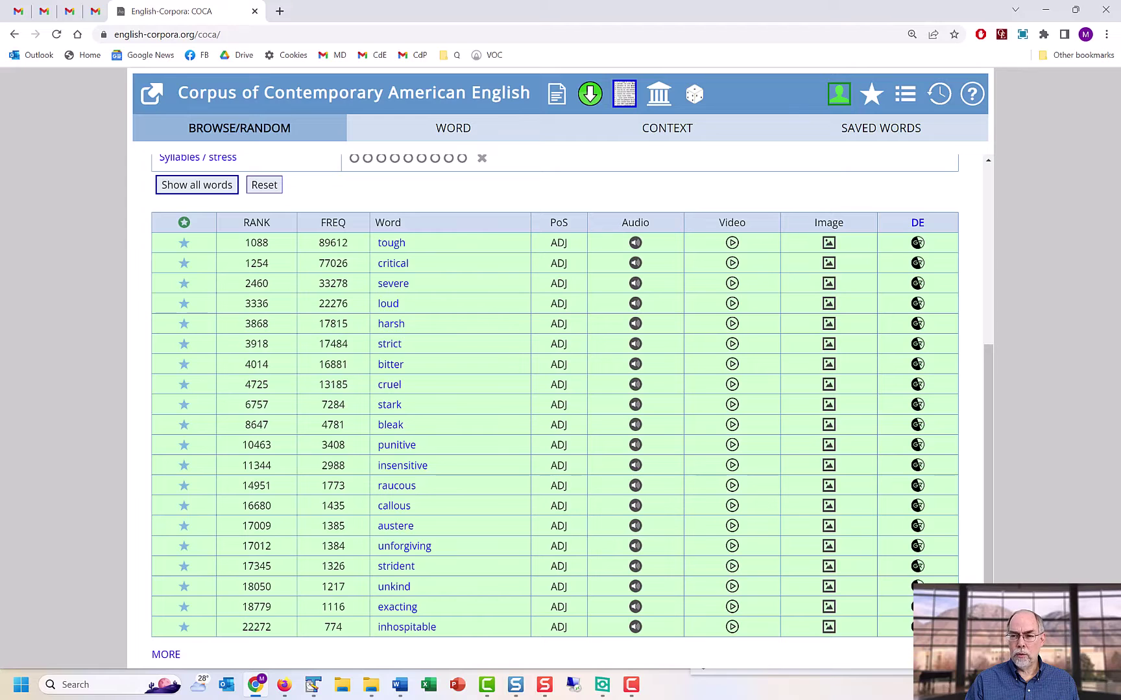
{"action": "scroll", "coordinate": [561, 408], "scroll_direction": "up", "scroll_amount": 1}
{"action": "scroll", "coordinate": [560, 409], "scroll_direction": "up", "scroll_amount": 1}
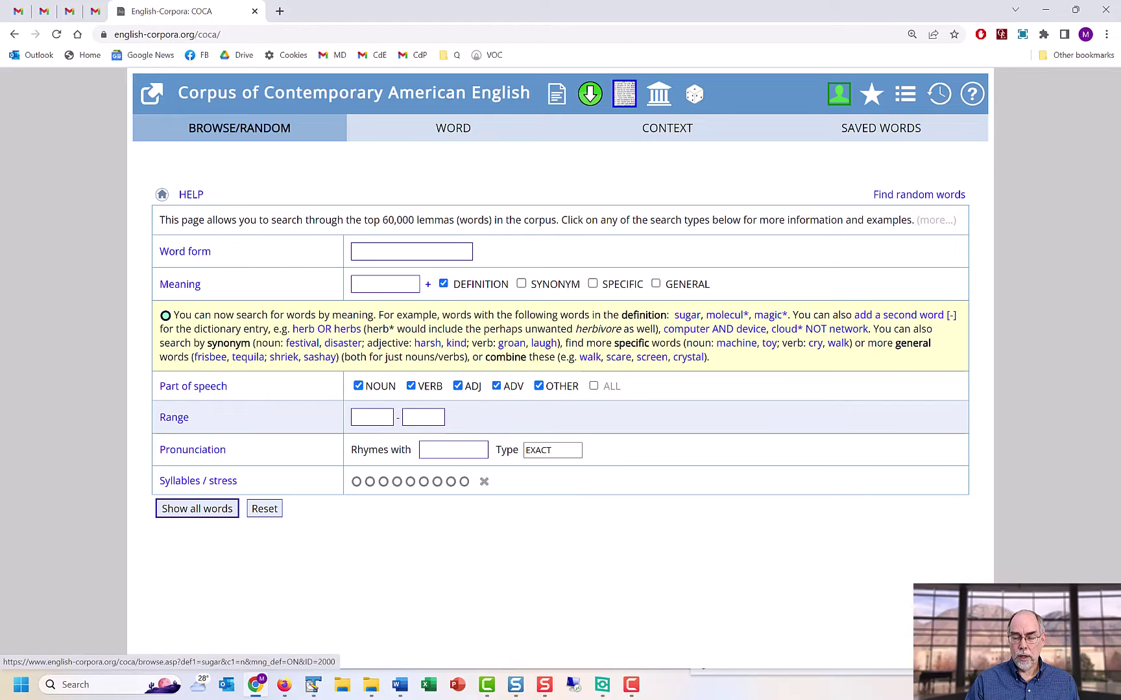
List nouns whose definitions contain sugar and scroll through them.
{"action": "left_click", "coordinate": [687, 316]}
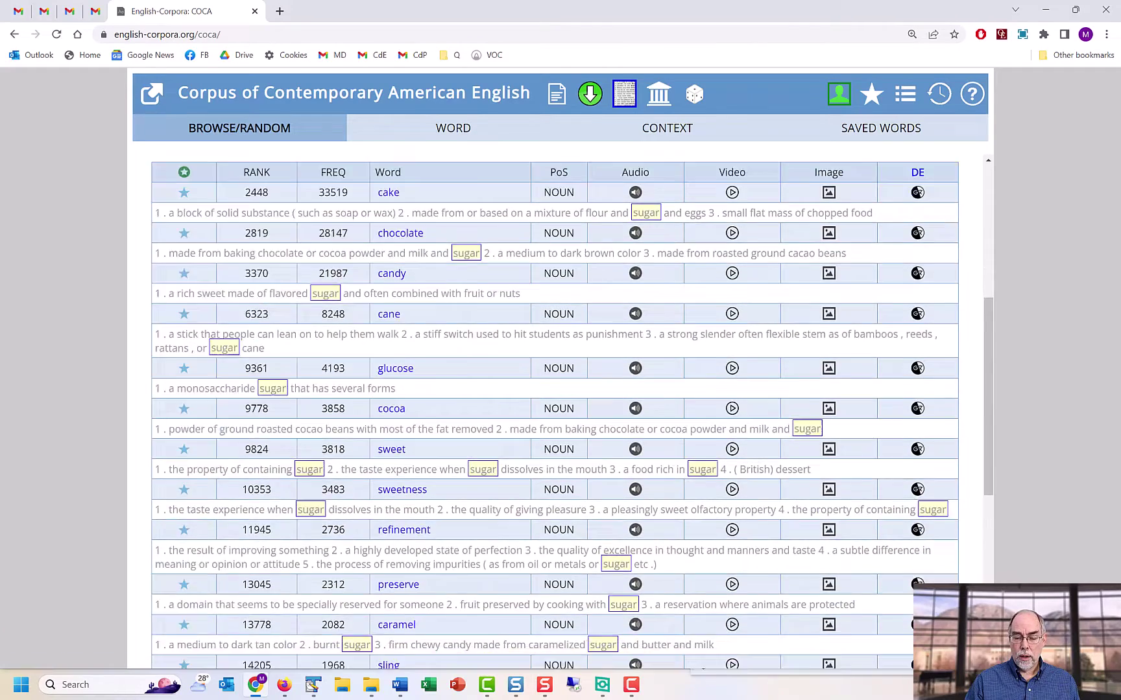
{"action": "scroll", "coordinate": [557, 409], "scroll_direction": "down", "scroll_amount": 2}
{"action": "scroll", "coordinate": [557, 408], "scroll_direction": "down", "scroll_amount": 3}
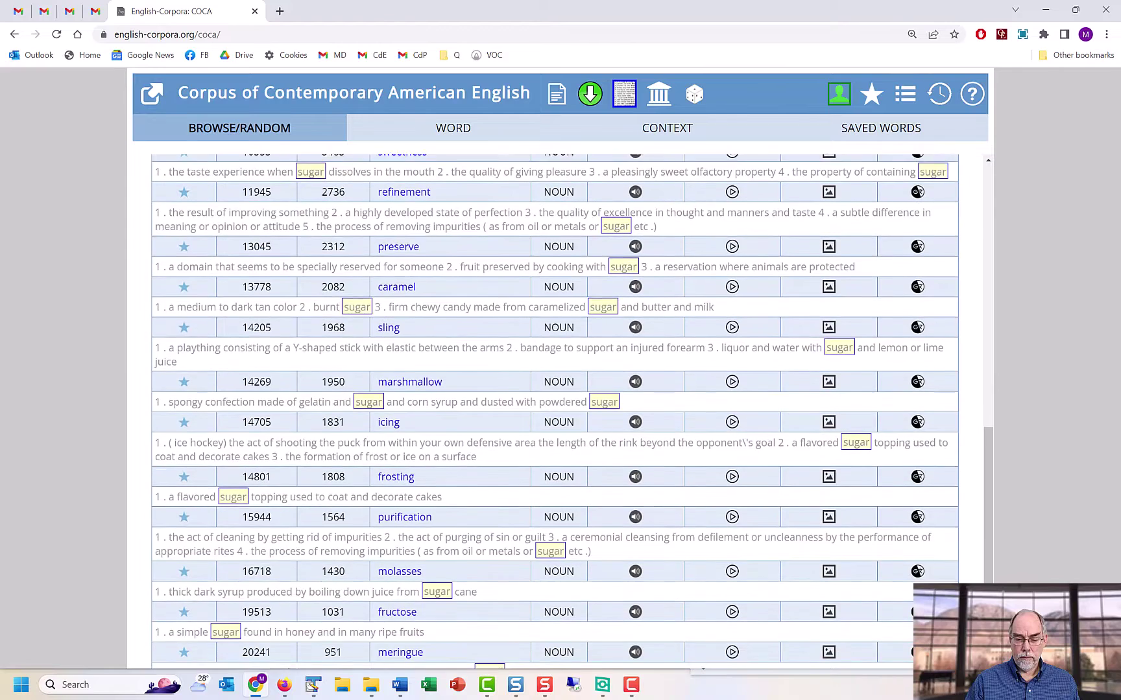
{"action": "scroll", "coordinate": [726, 276], "scroll_direction": "up", "scroll_amount": 10}
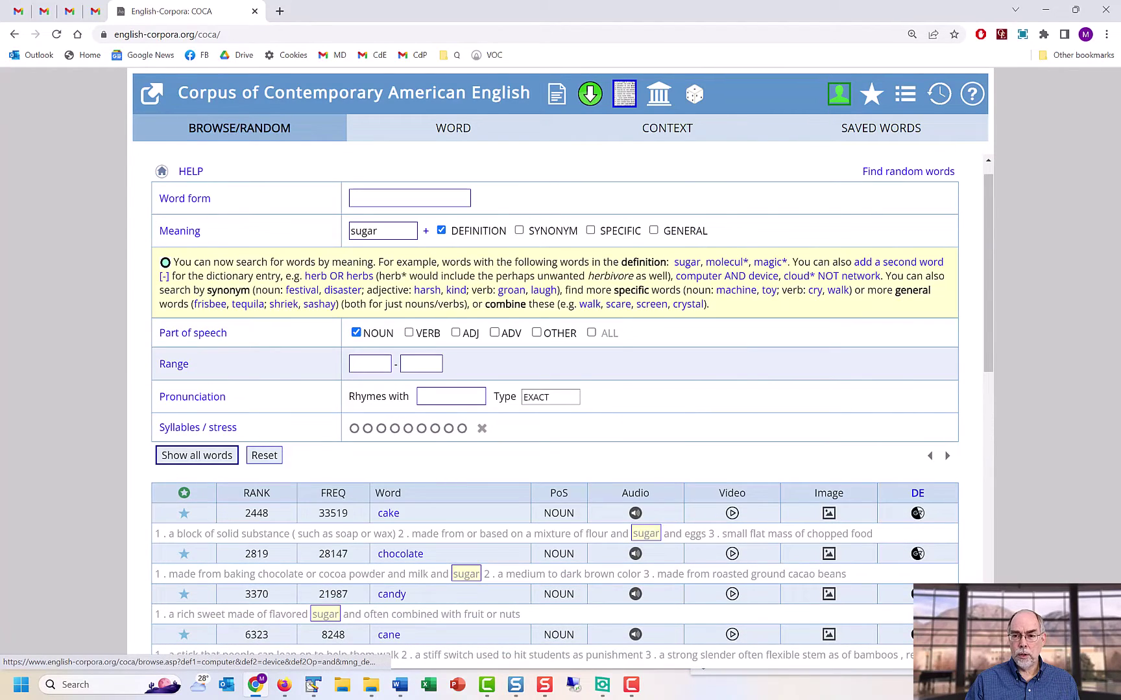
List nouns defined with both computer and device and scroll through the results.
{"action": "left_click", "coordinate": [726, 276]}
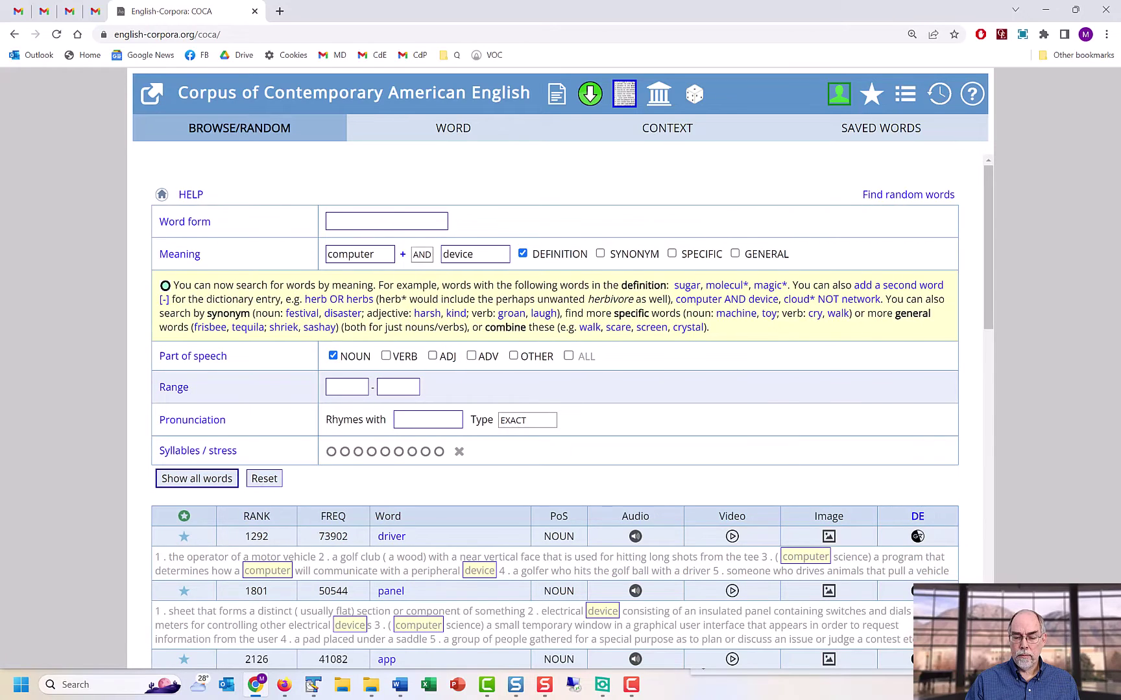
{"action": "scroll", "coordinate": [554, 412], "scroll_direction": "down", "scroll_amount": 3}
{"action": "scroll", "coordinate": [554, 413], "scroll_direction": "down", "scroll_amount": 5}
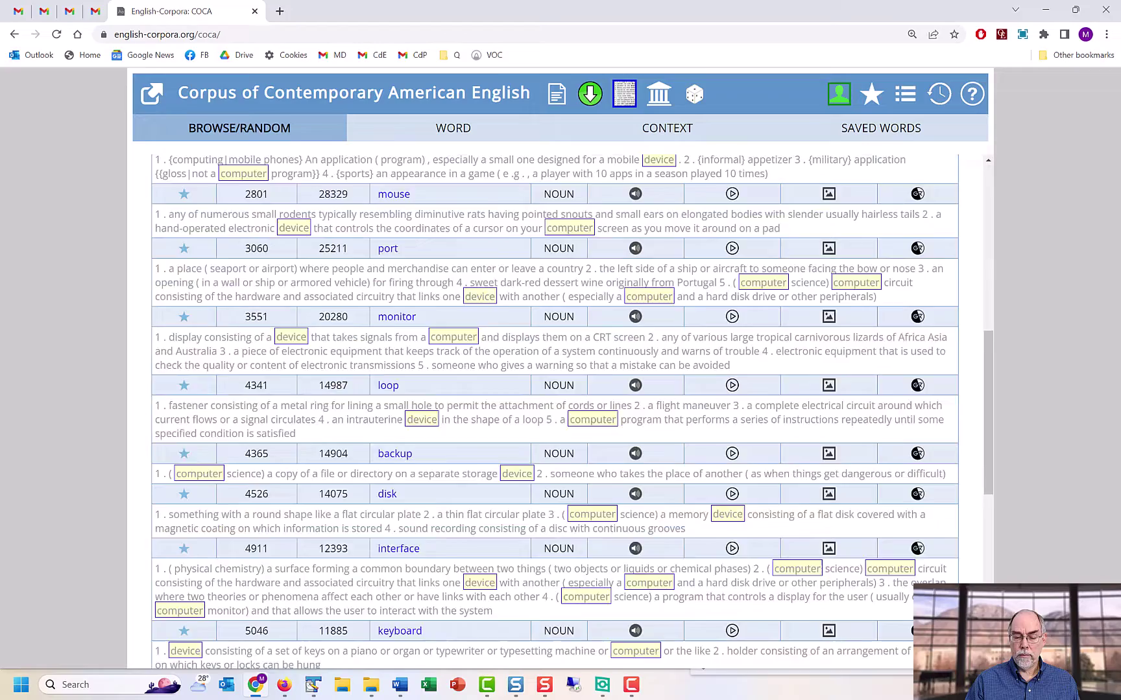
{"action": "scroll", "coordinate": [554, 412], "scroll_direction": "down", "scroll_amount": 5}
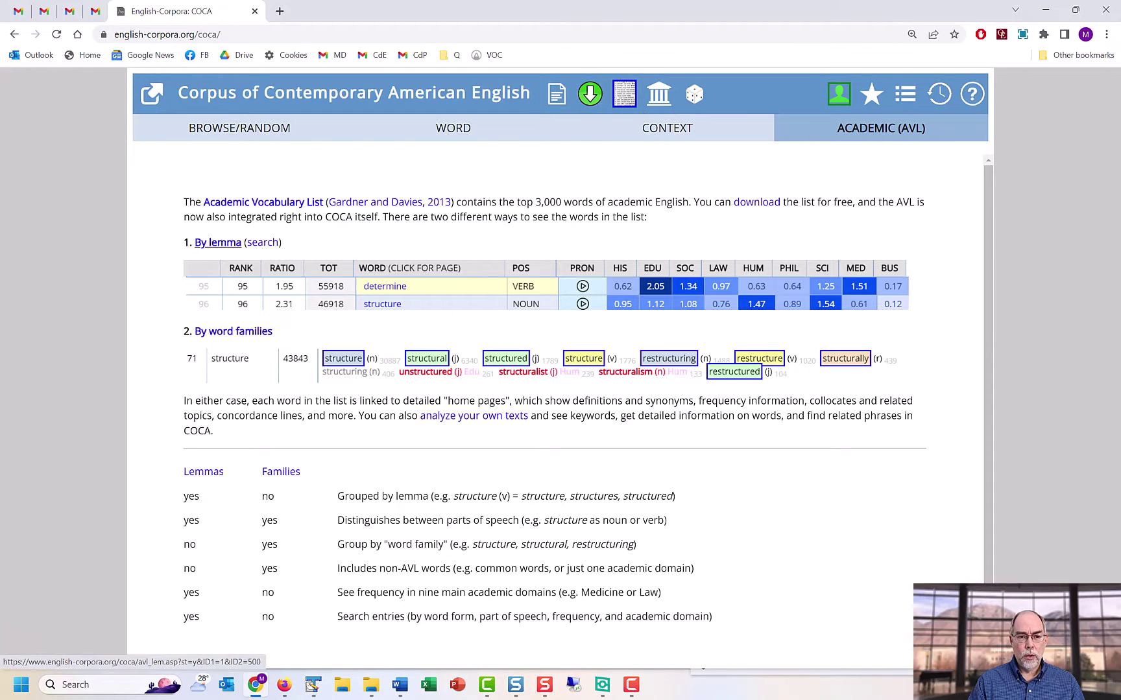
View the Academic Vocabulary List by lemma and open the entry for additional.
{"action": "left_click", "coordinate": [218, 243]}
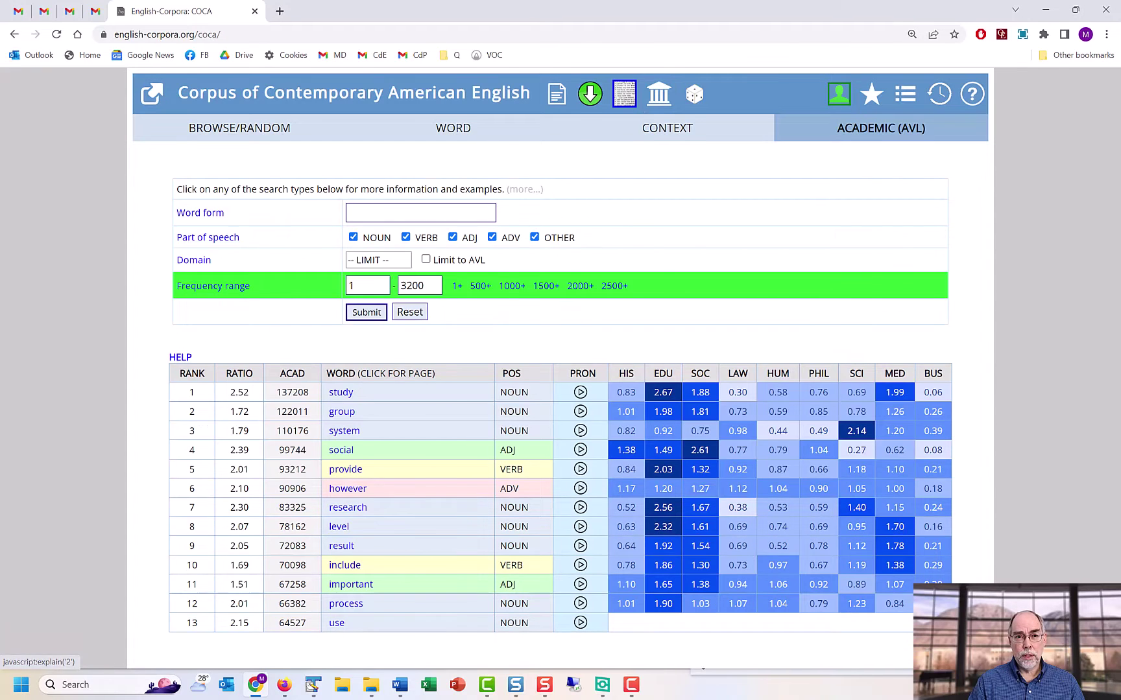
{"action": "scroll", "coordinate": [558, 408], "scroll_direction": "down", "scroll_amount": 20}
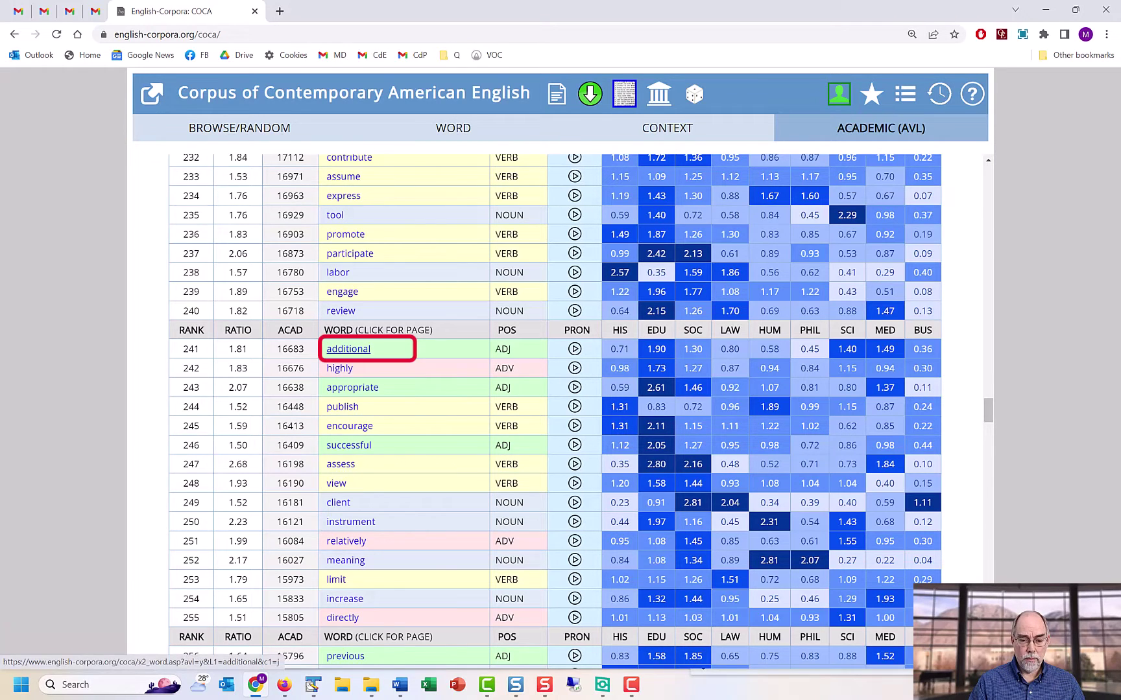
{"action": "left_click", "coordinate": [349, 349]}
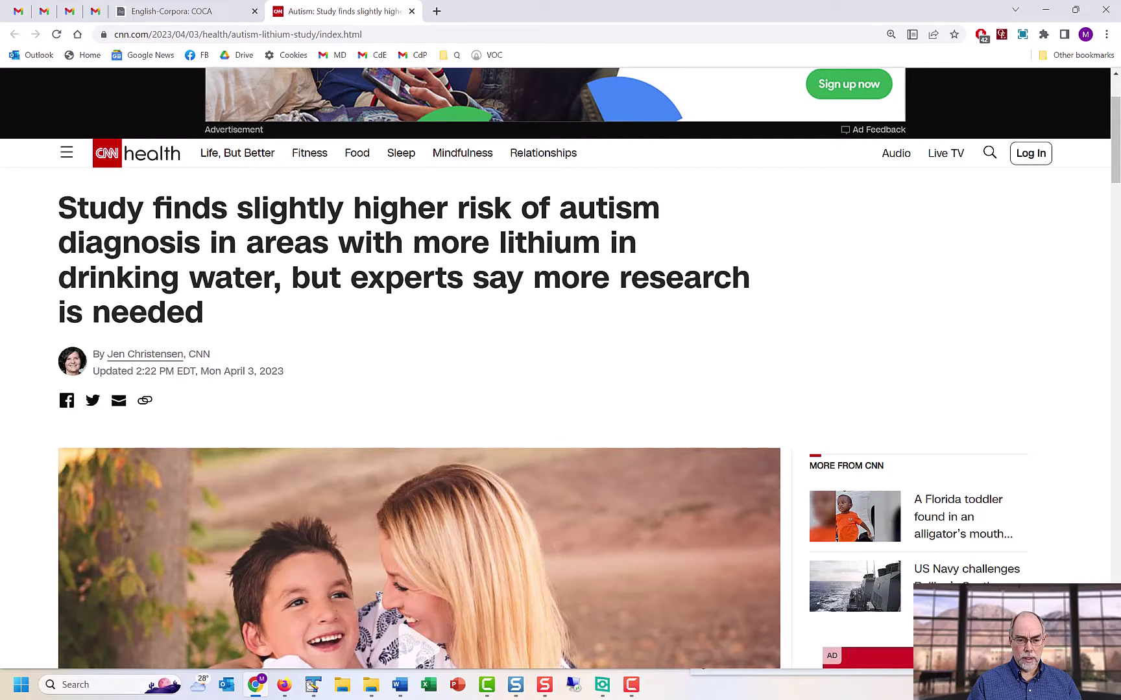
Select the lithium-and-autism article text from the headline through the byline.
{"action": "left_click_drag", "start_coordinate": [60, 209], "coordinate": [212, 356]}
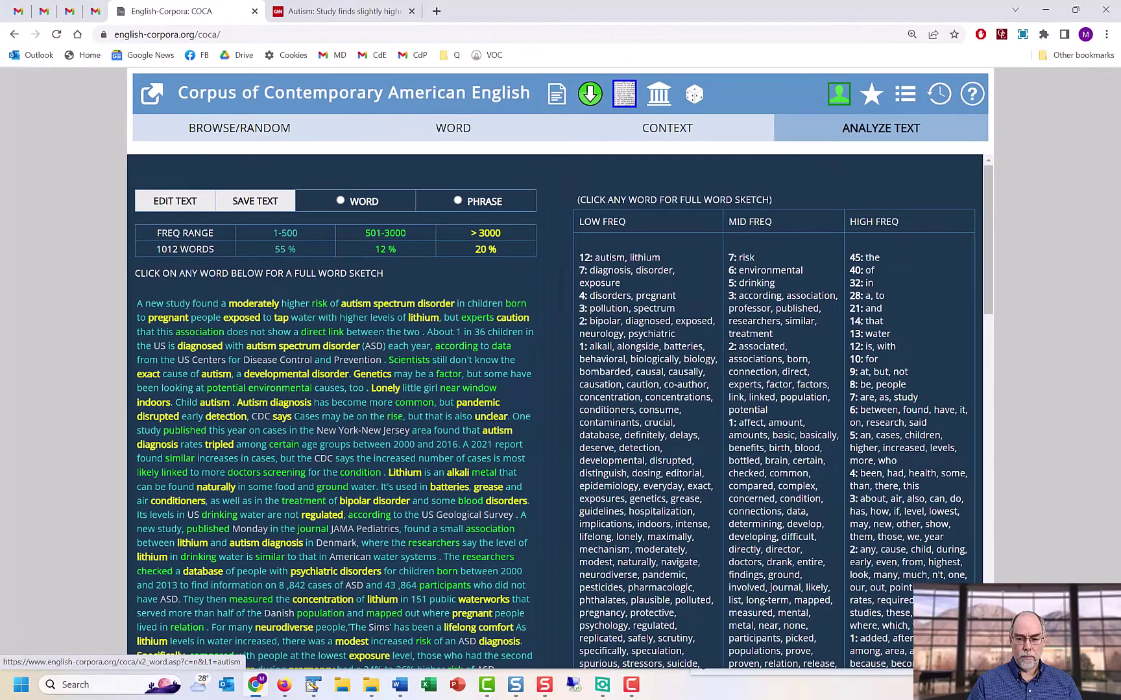
{"action": "left_click", "coordinate": [606, 258]}
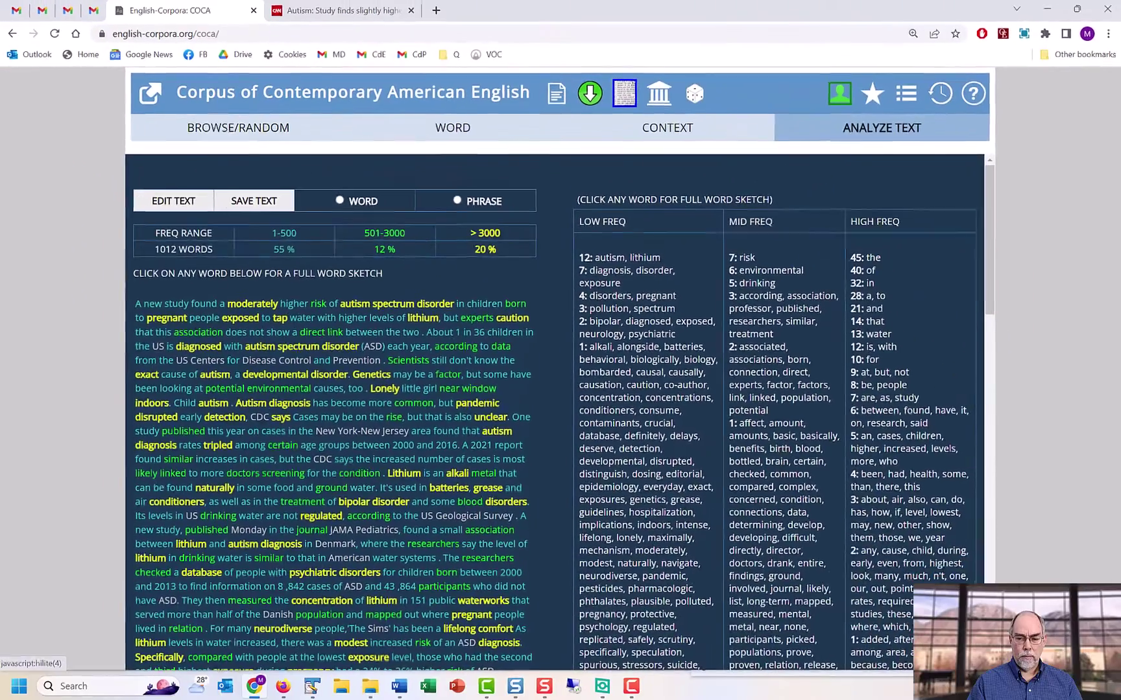
{"action": "left_click", "coordinate": [643, 257]}
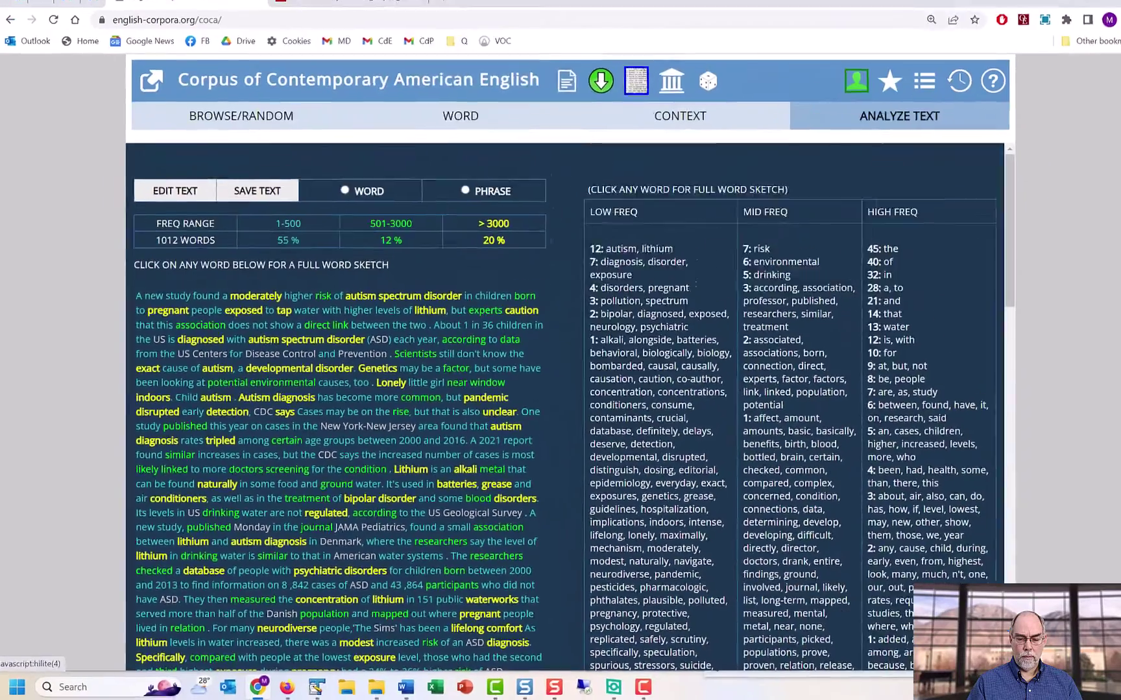
{"action": "left_click", "coordinate": [490, 435]}
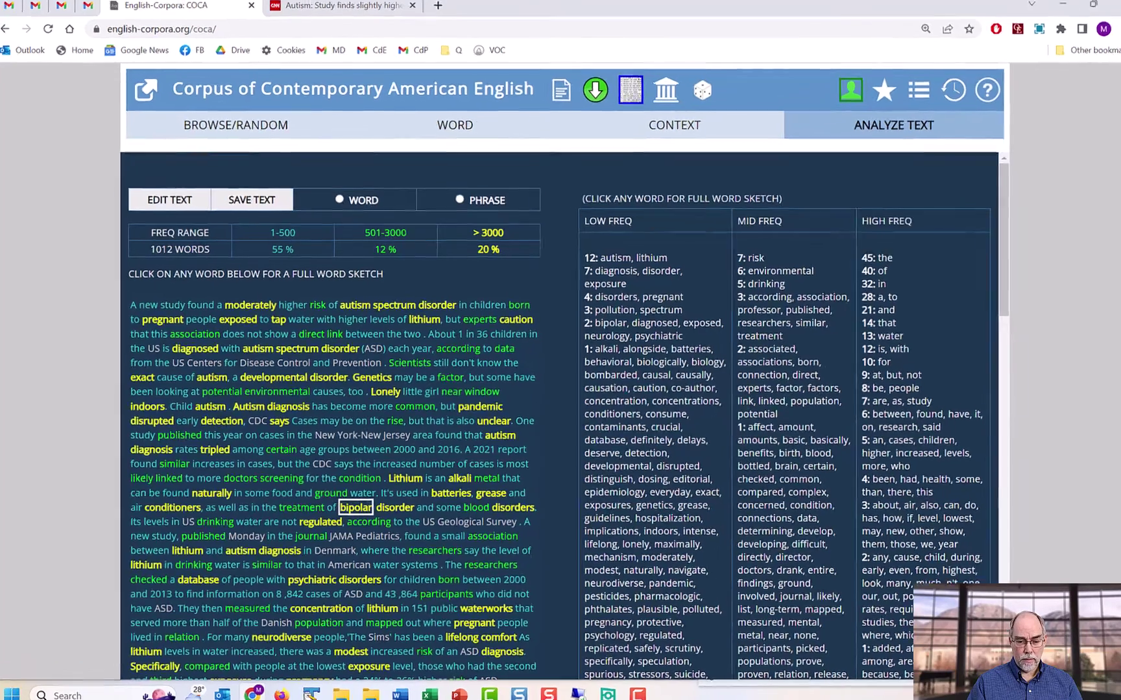
Search developmental + any NOUN phrases, starting from 'developmental disorder' picked in the article.
{"action": "left_click", "coordinate": [459, 200]}
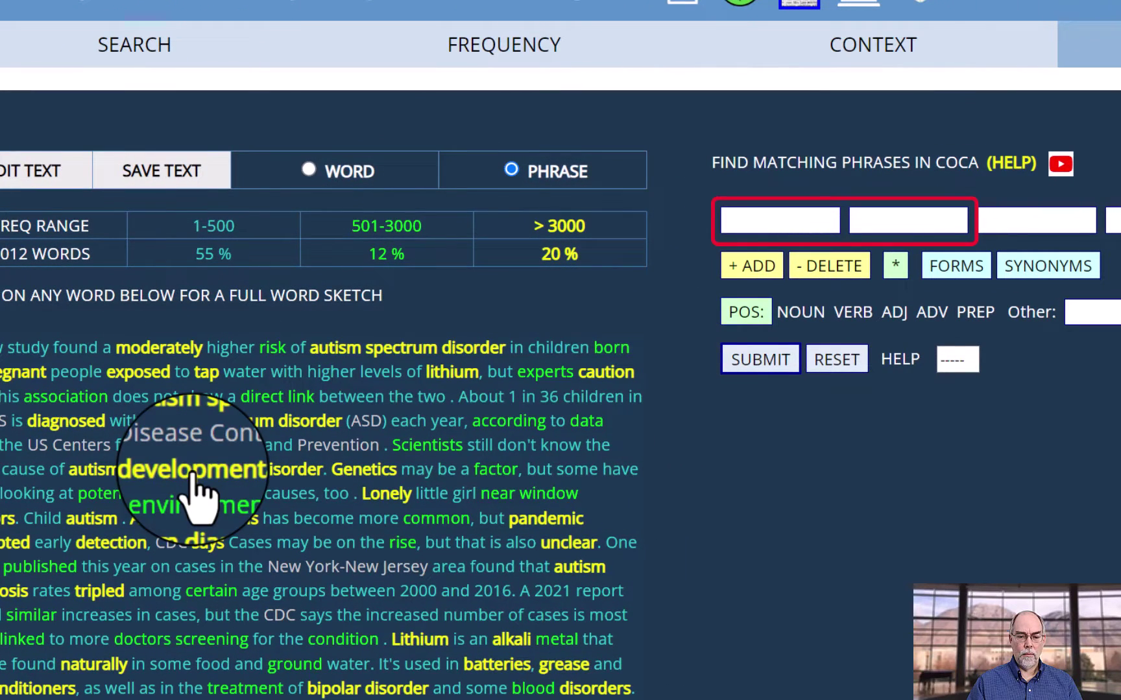
{"action": "left_click", "coordinate": [192, 473]}
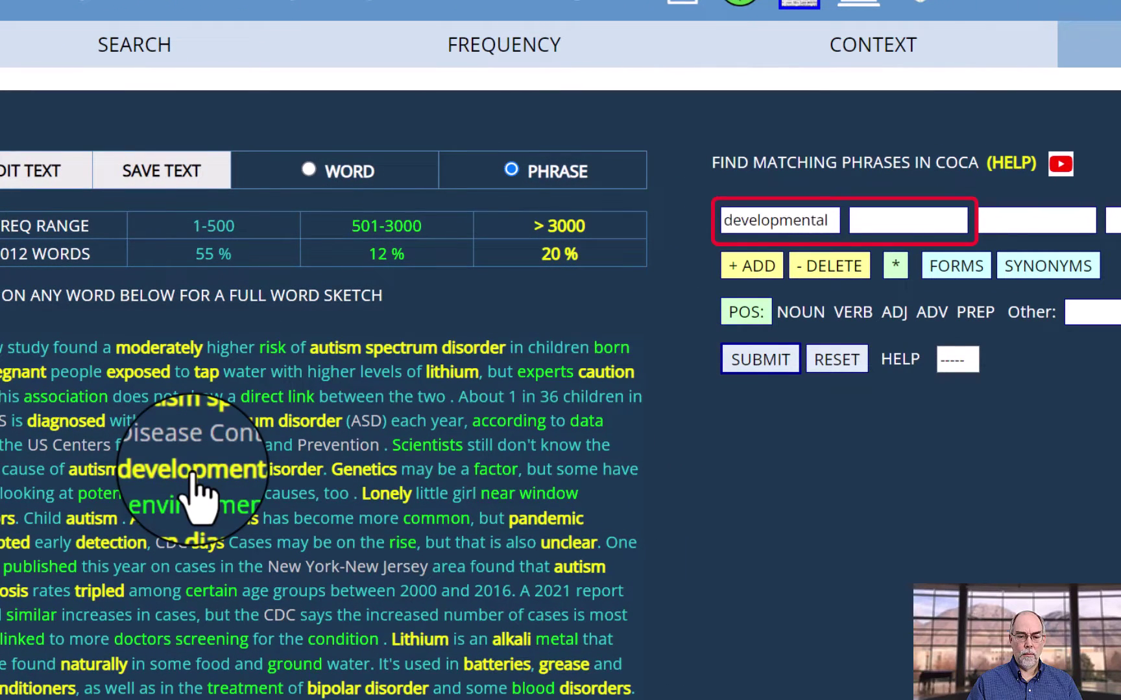
{"action": "left_click", "coordinate": [286, 472]}
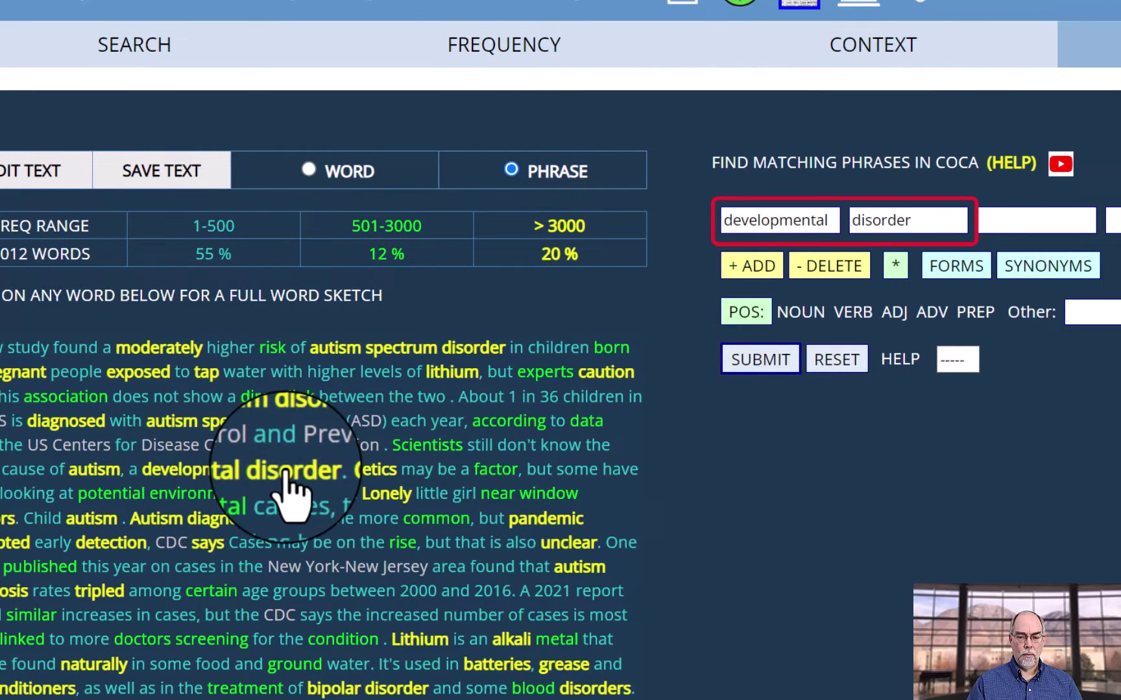
{"action": "left_click", "coordinate": [907, 214]}
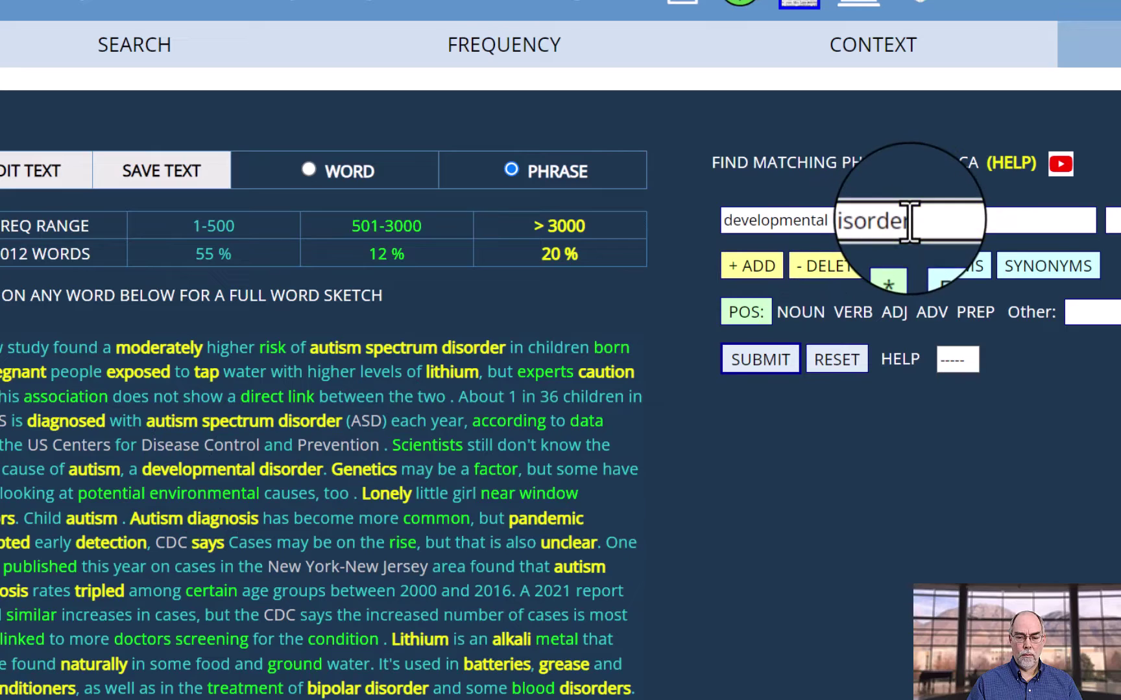
{"action": "left_click", "coordinate": [792, 312]}
{"action": "left_click", "coordinate": [760, 360]}
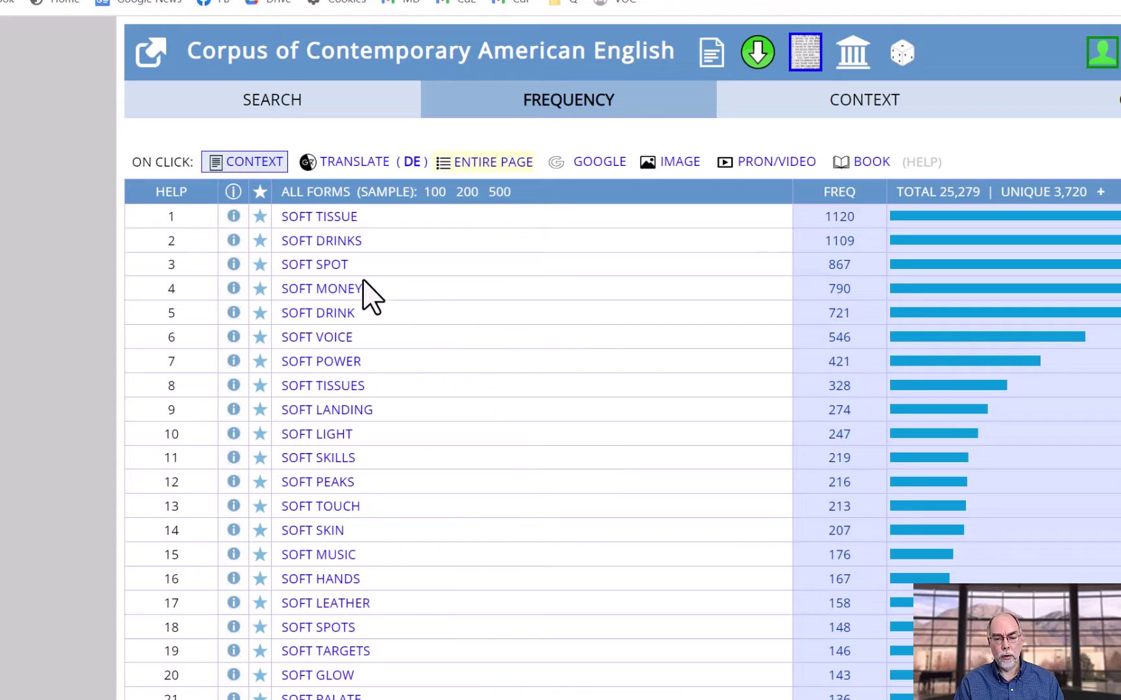
Show soft spot in context, then look up soft drinks on Google and Google Images.
{"action": "left_click", "coordinate": [317, 265]}
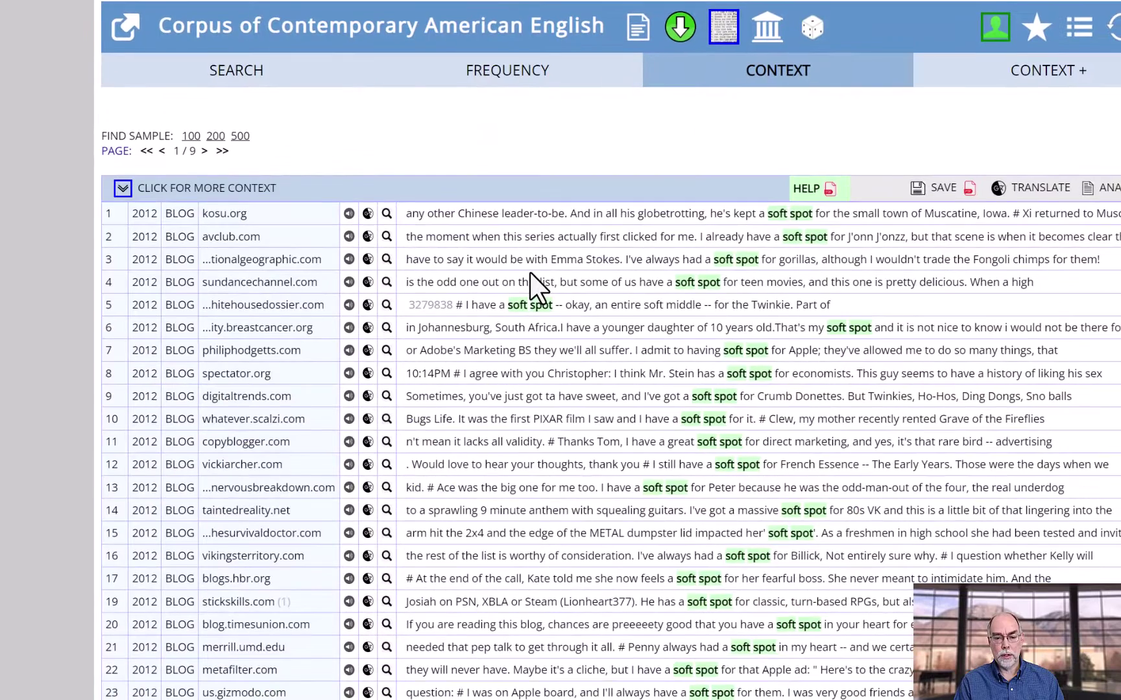
{"action": "left_click", "coordinate": [512, 74]}
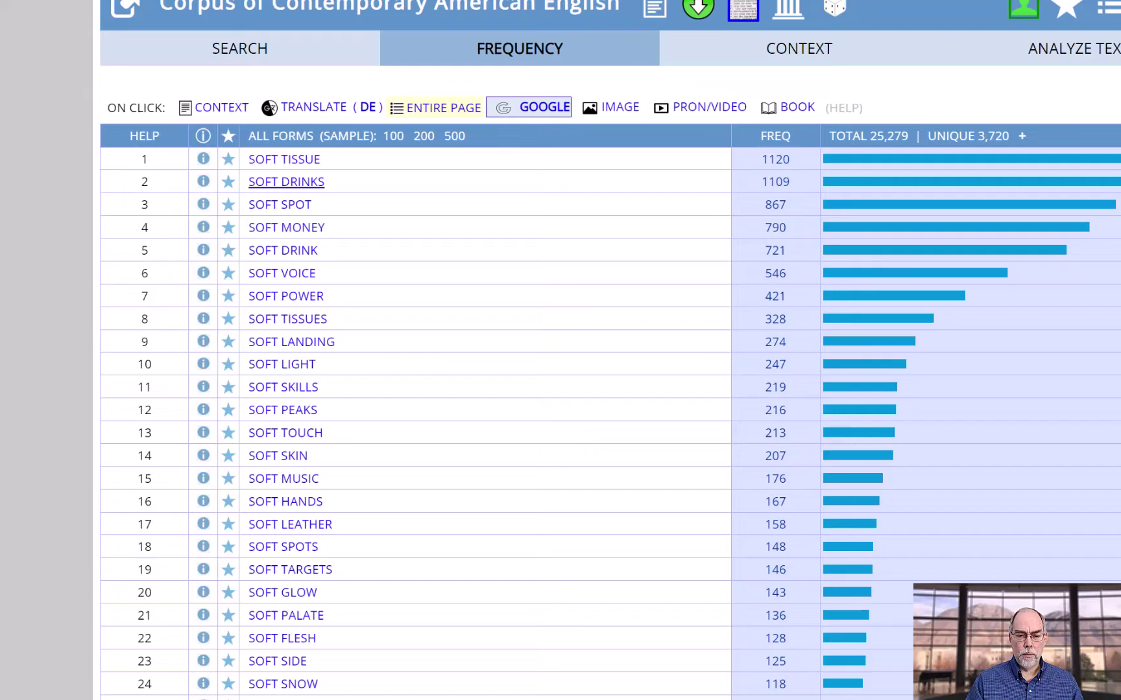
{"action": "left_click", "coordinate": [286, 182]}
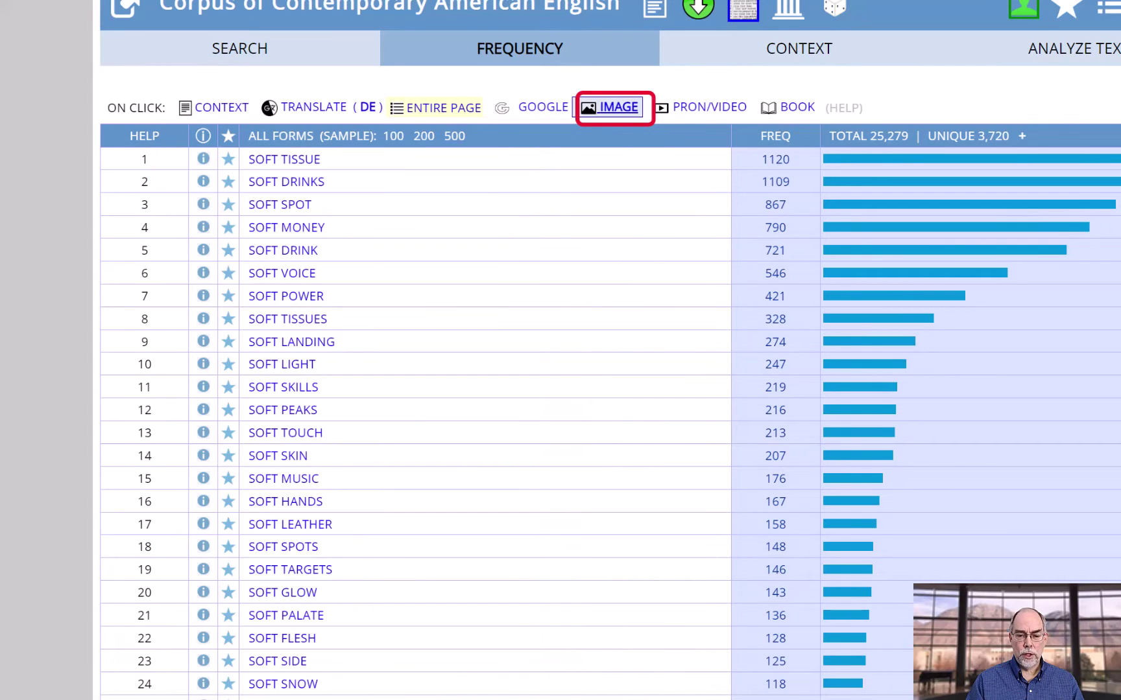
{"action": "left_click", "coordinate": [286, 182]}
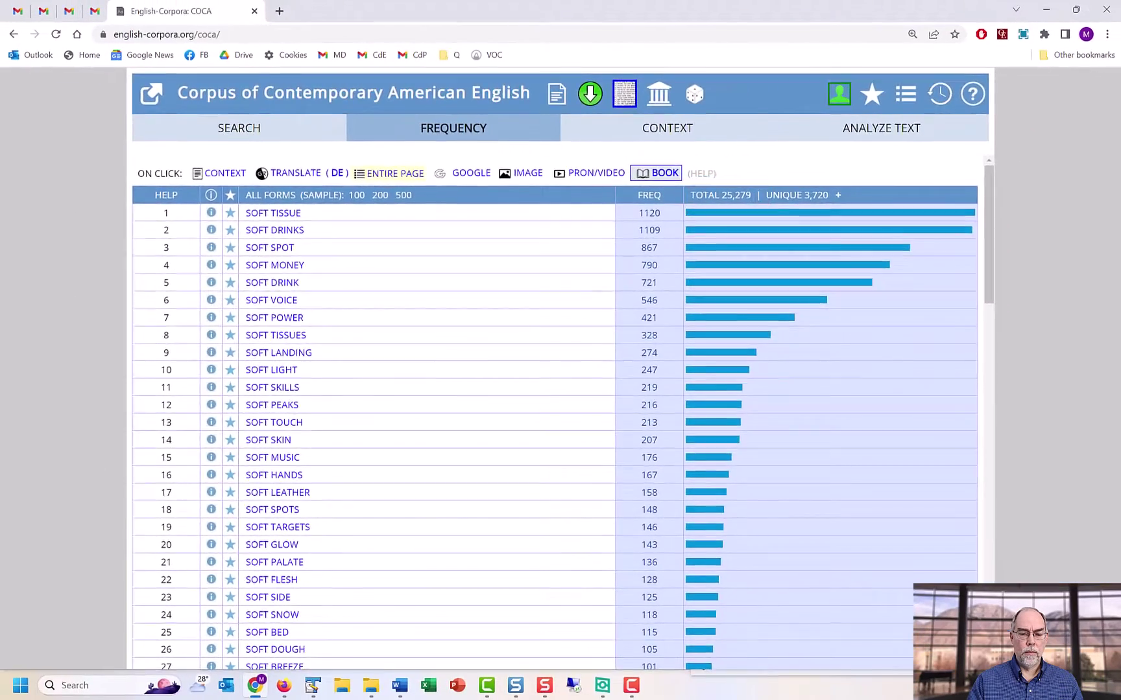
Look up soft tissue in Google Books, then translate soft drinks and the whole list into German.
{"action": "left_click", "coordinate": [141, 260]}
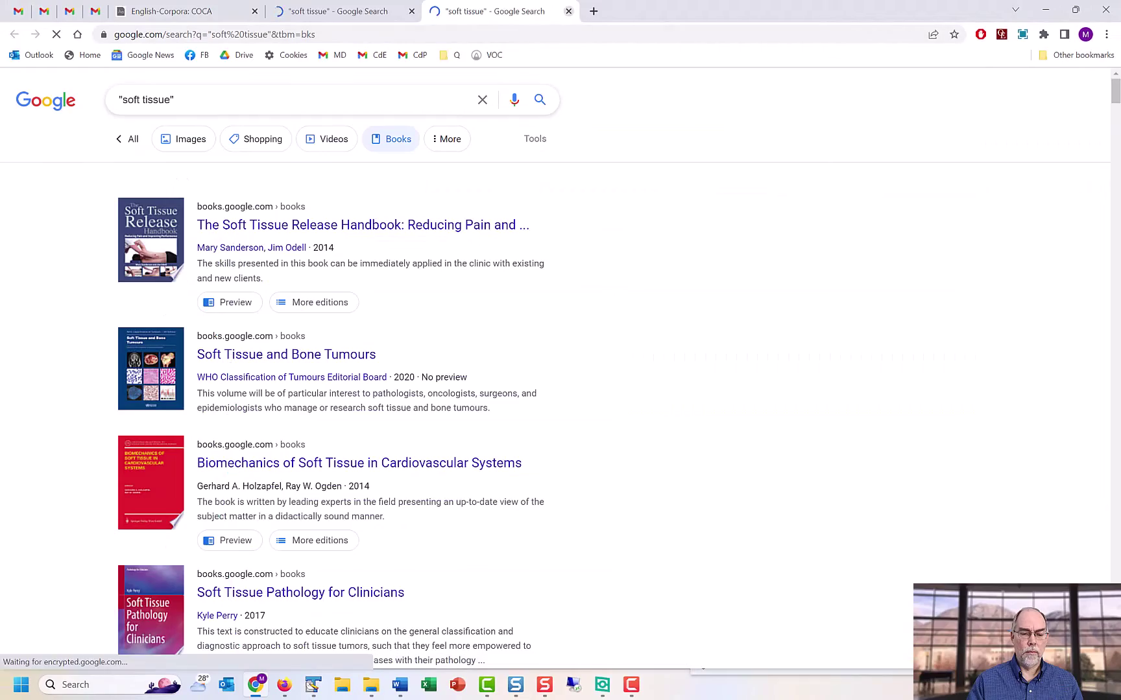
{"action": "key", "text": "ctrl+w"}
{"action": "key", "text": "ctrl+w"}
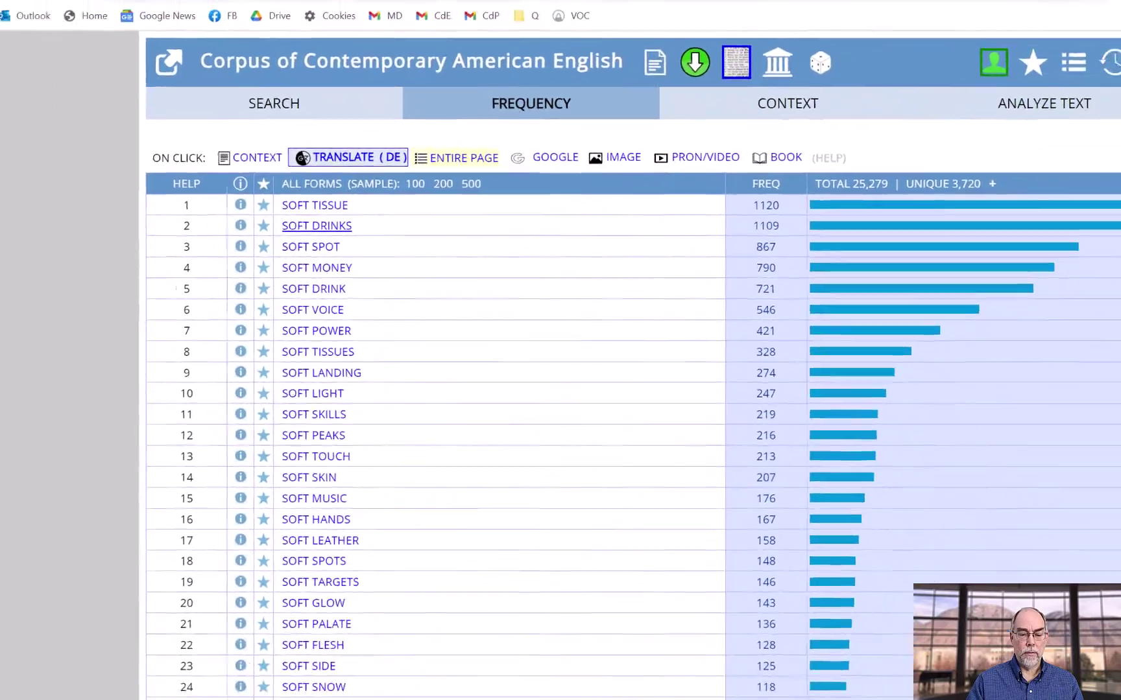
{"action": "left_click", "coordinate": [272, 221]}
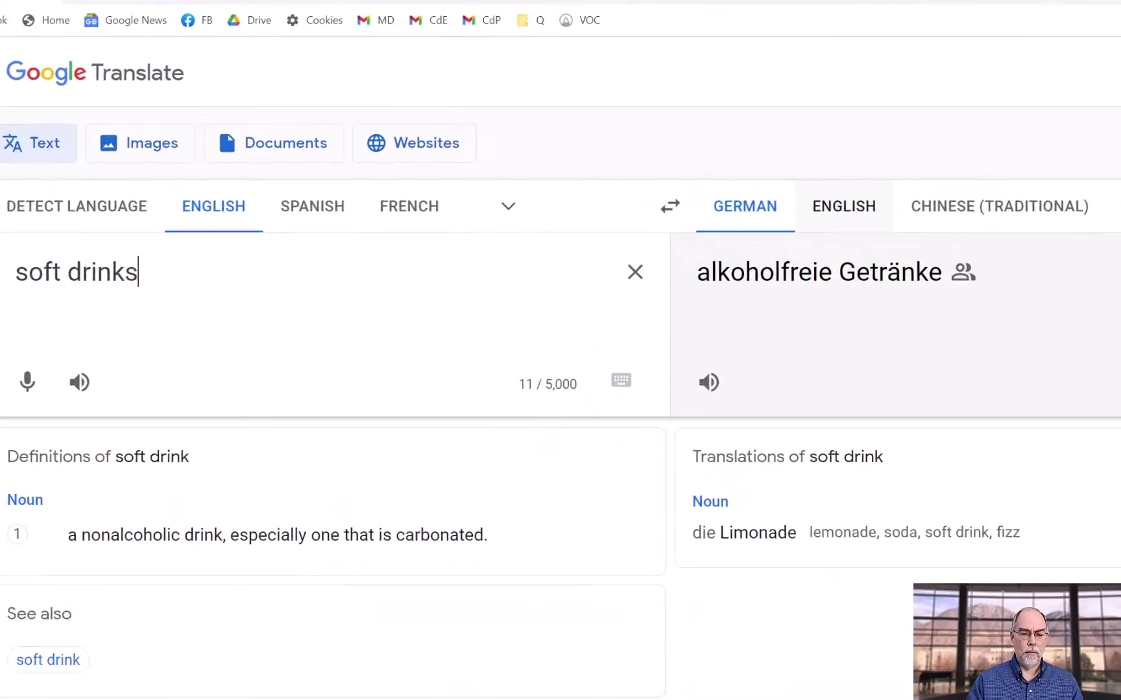
{"action": "key", "text": "ctrl+w"}
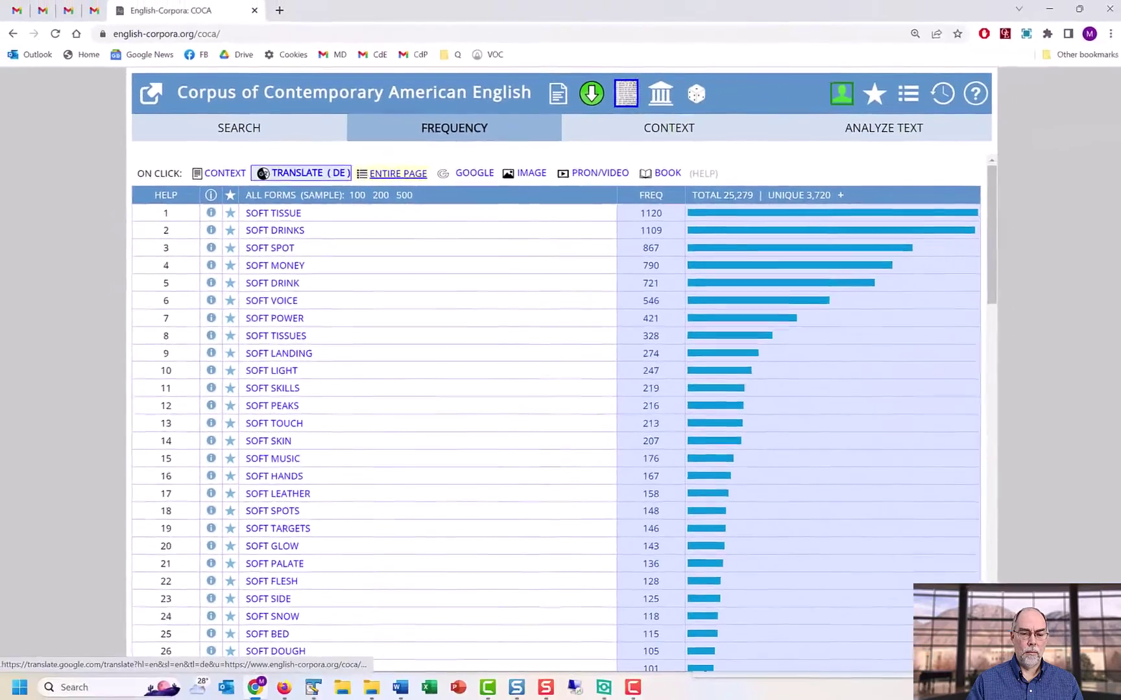
{"action": "left_click", "coordinate": [453, 179]}
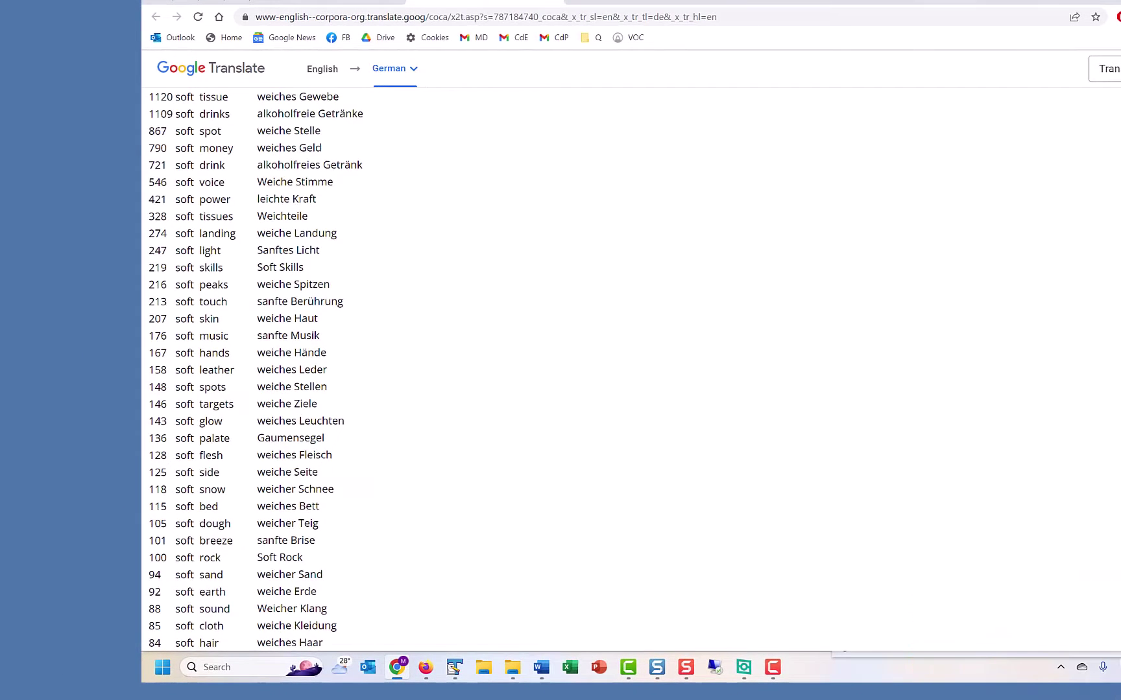
{"action": "key", "text": "ctrl+w"}
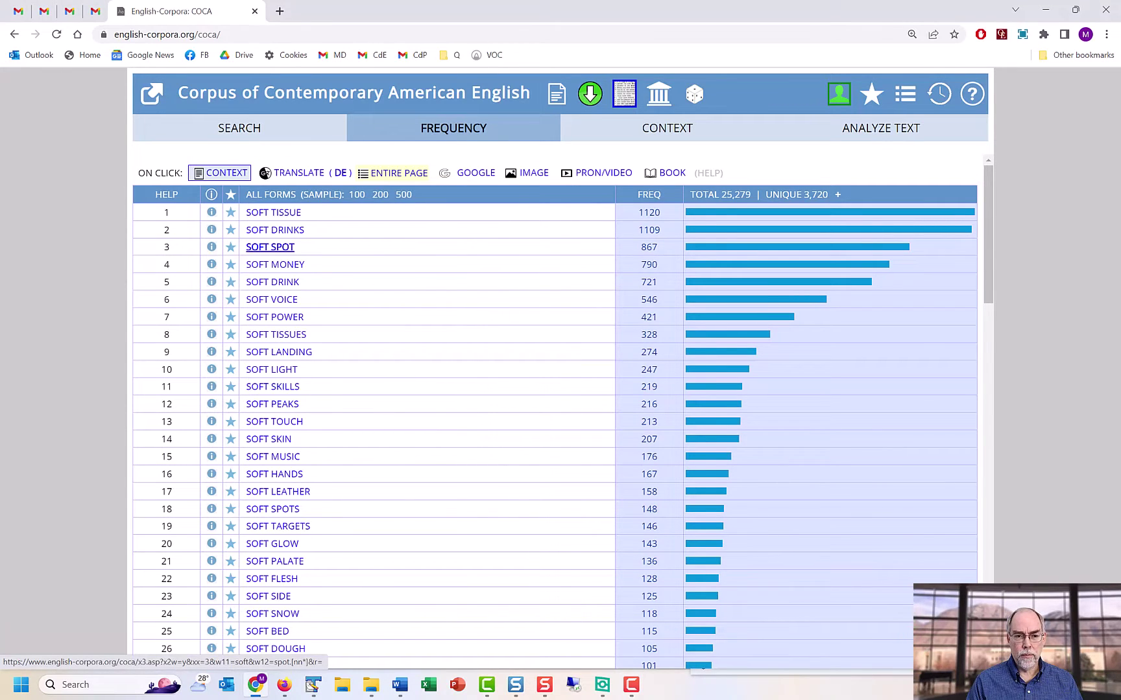
Show the soft spot concordance lines, play row 4 aloud, and translate it into Arabic.
{"action": "left_click", "coordinate": [270, 247]}
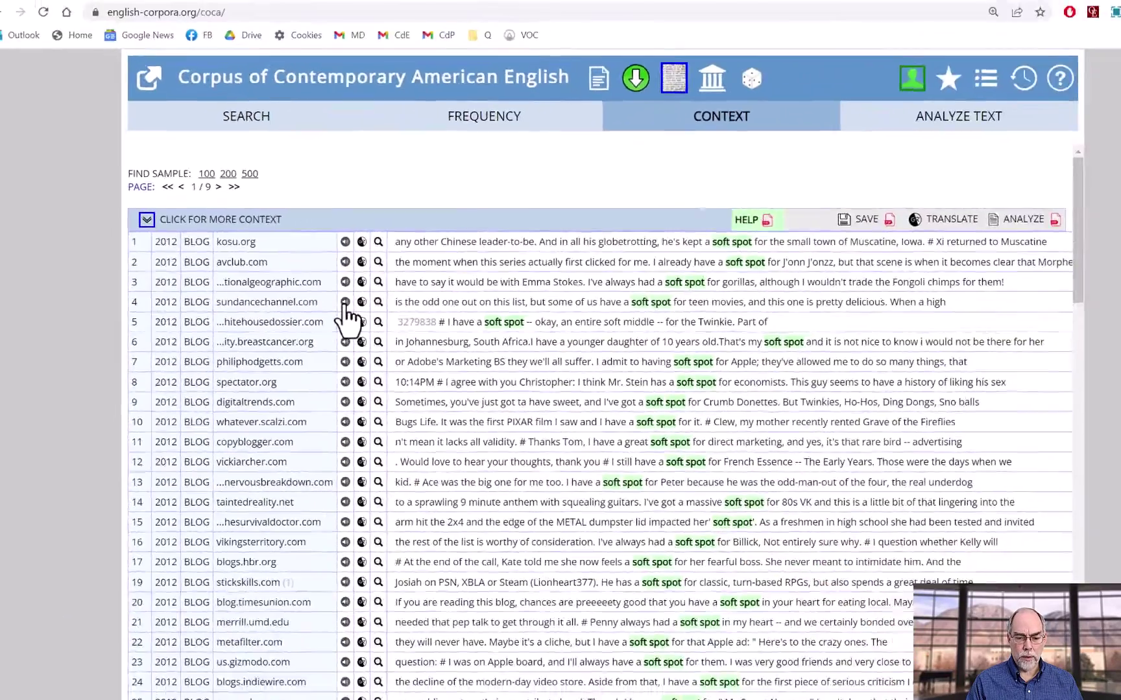
{"action": "left_click", "coordinate": [345, 303]}
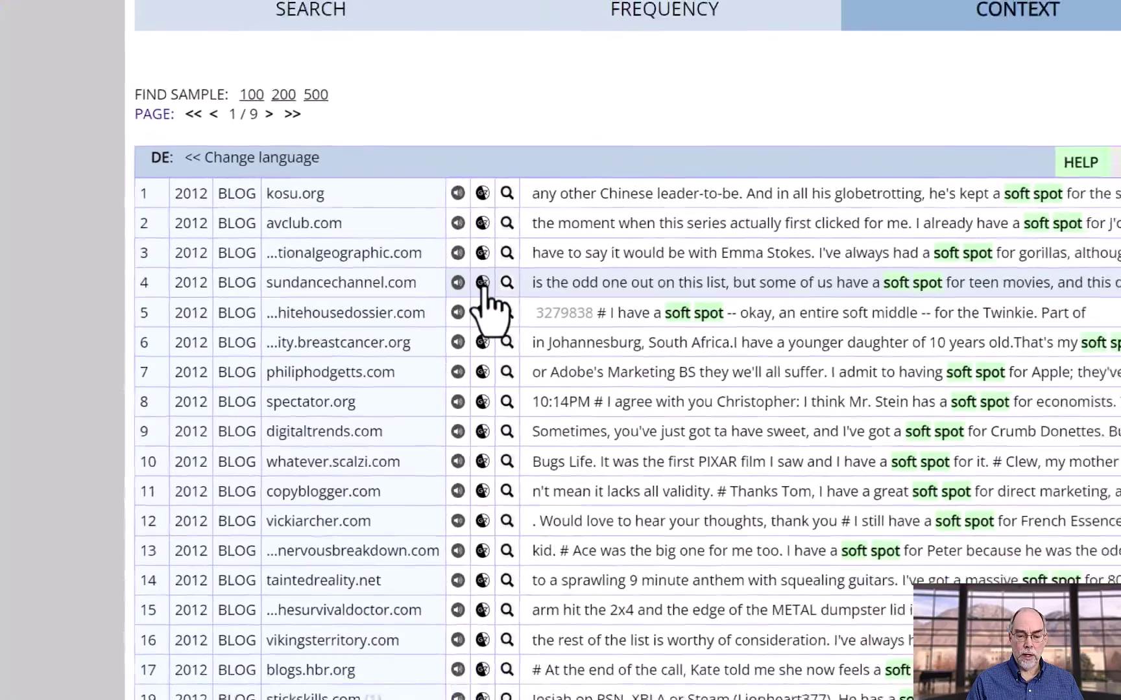
{"action": "left_click", "coordinate": [522, 280]}
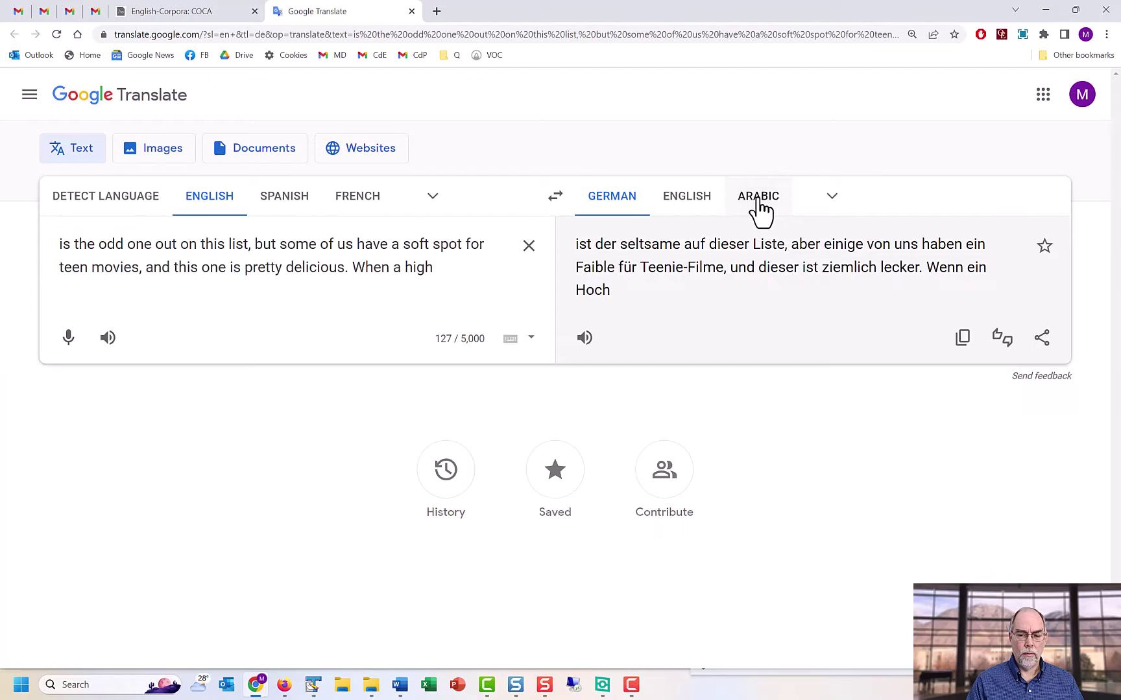
{"action": "left_click", "coordinate": [760, 201]}
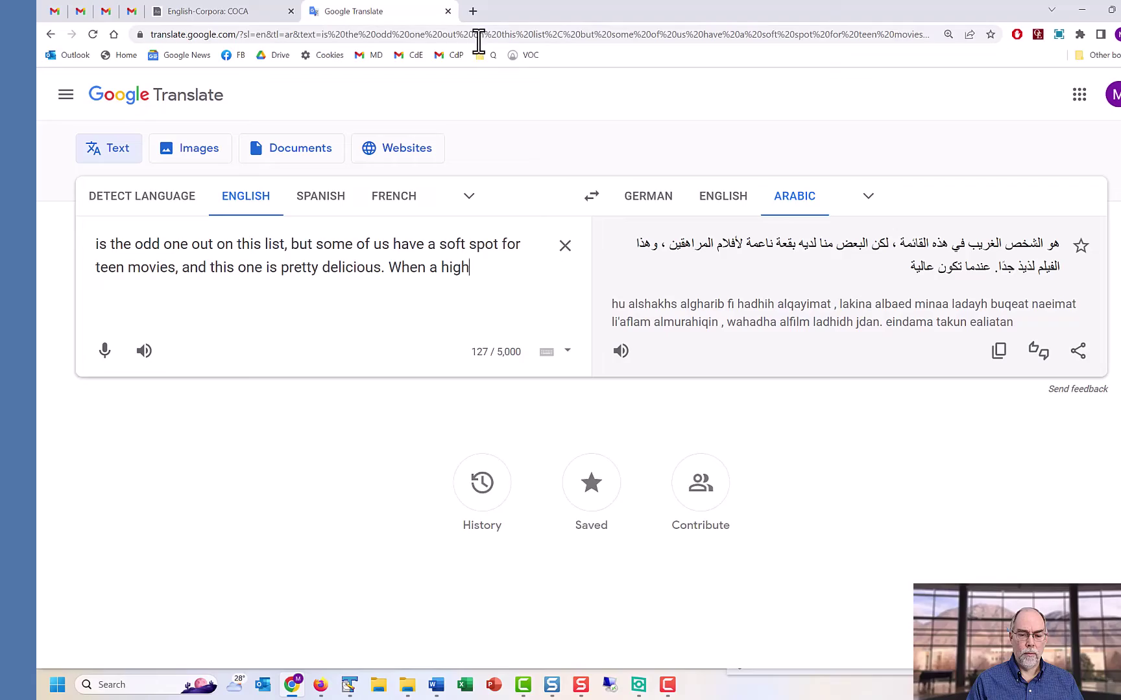
{"action": "left_click", "coordinate": [447, 11]}
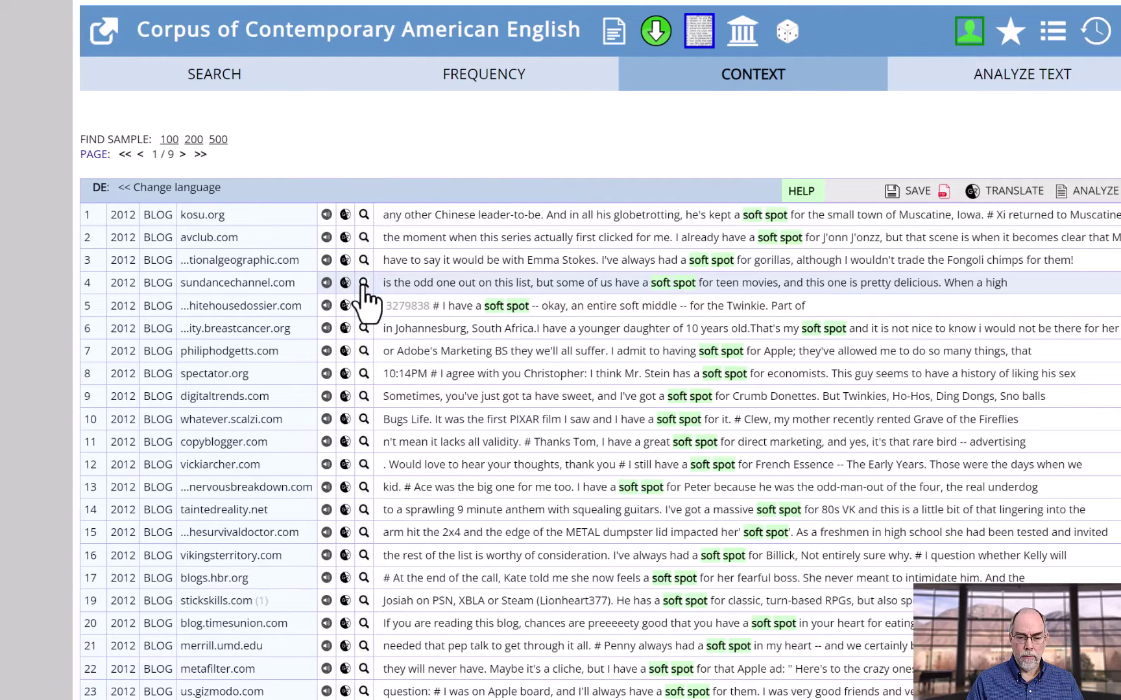
Open the COCA word page for 'delicious' from concordance row 4.
{"action": "mouse_move", "coordinate": [362, 286]}
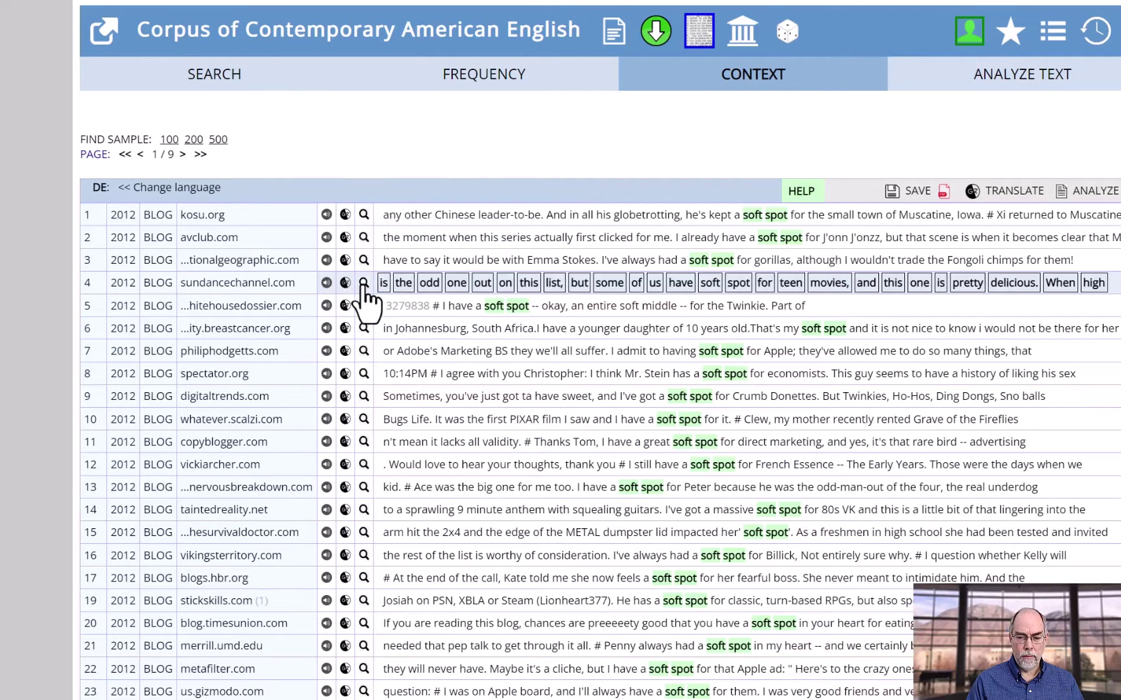
{"action": "left_click", "coordinate": [1013, 287]}
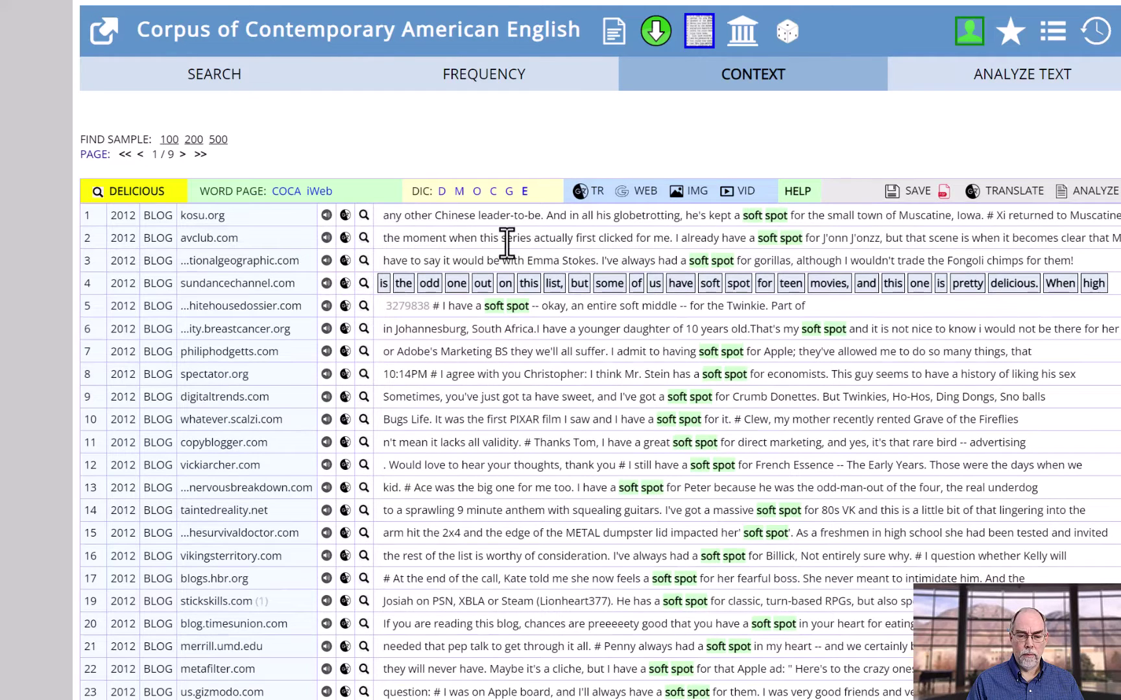
{"action": "left_click", "coordinate": [282, 192]}
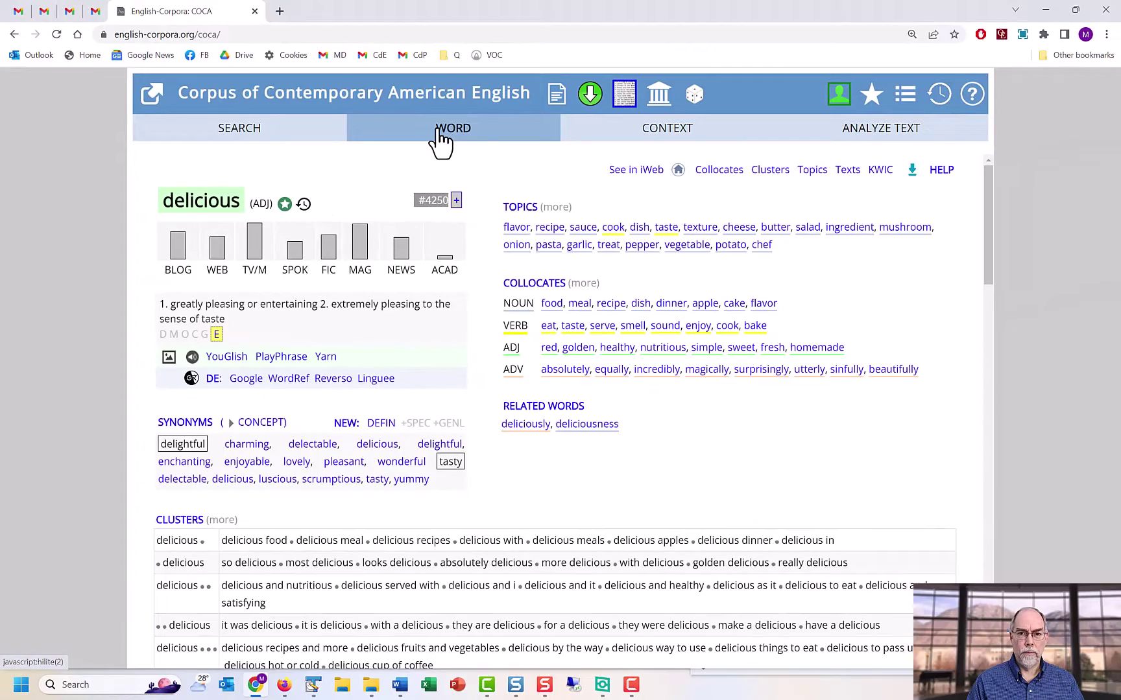
Leave the 'delicious' word page and go back to the soft spot concordance lines.
{"action": "left_click", "coordinate": [655, 131]}
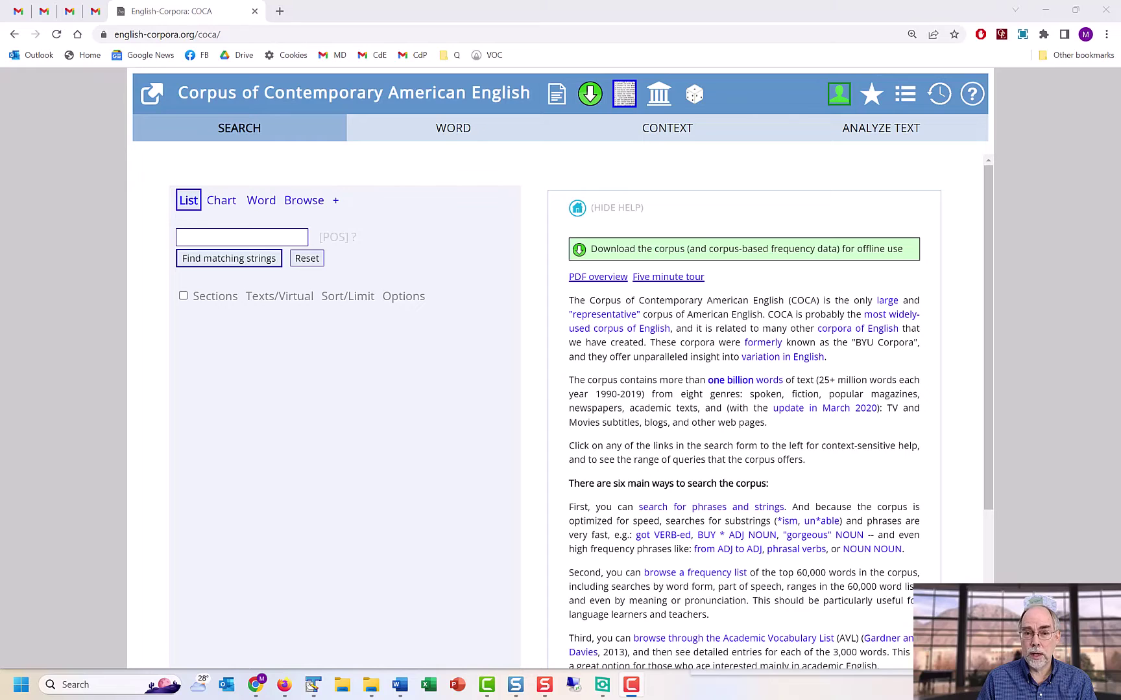
Go back to the English-Corpora.org home page and its table of available corpora.
{"action": "key", "text": "alt+Left"}
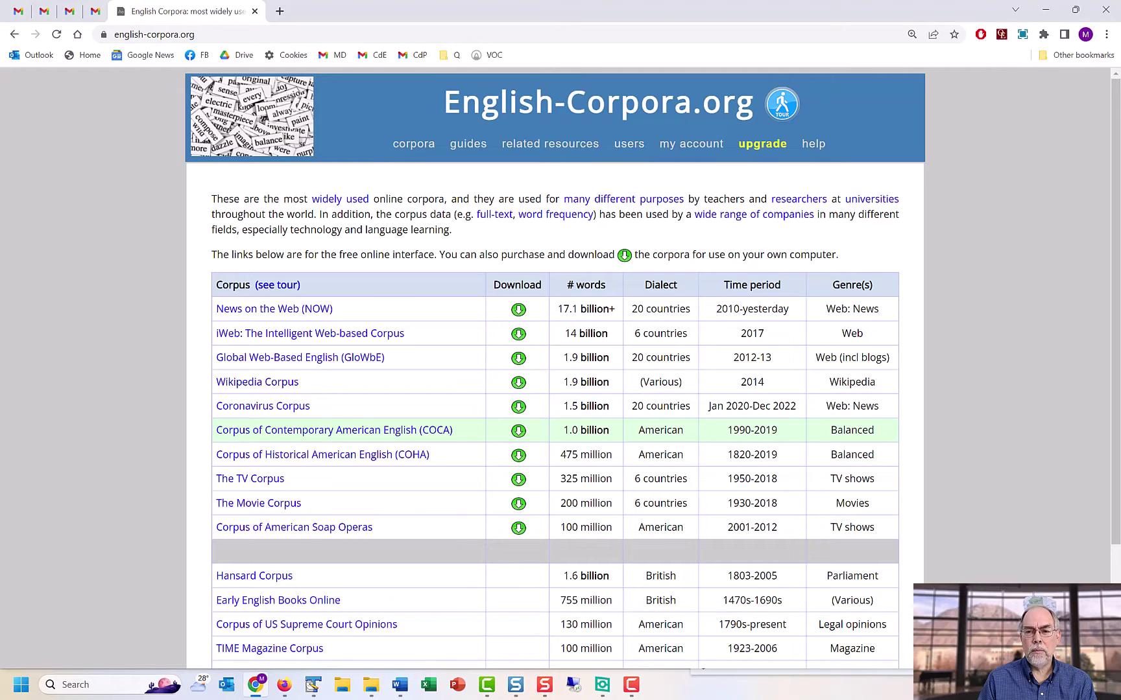
{"action": "mouse_move", "coordinate": [468, 144]}
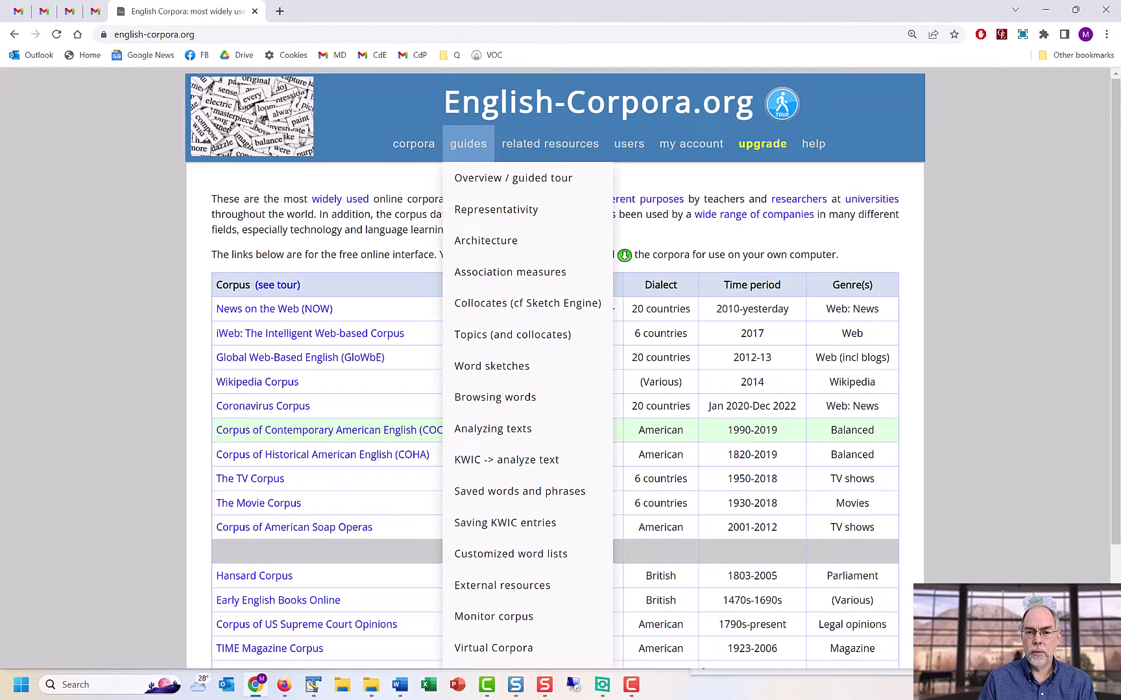
{"action": "mouse_move", "coordinate": [414, 143]}
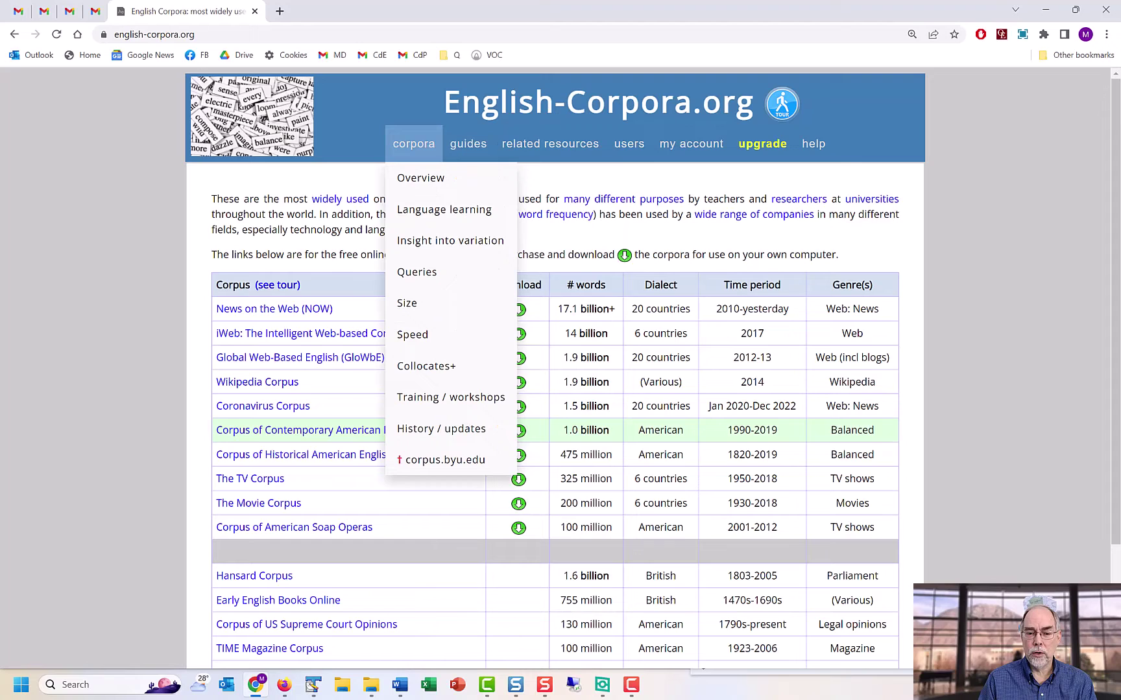